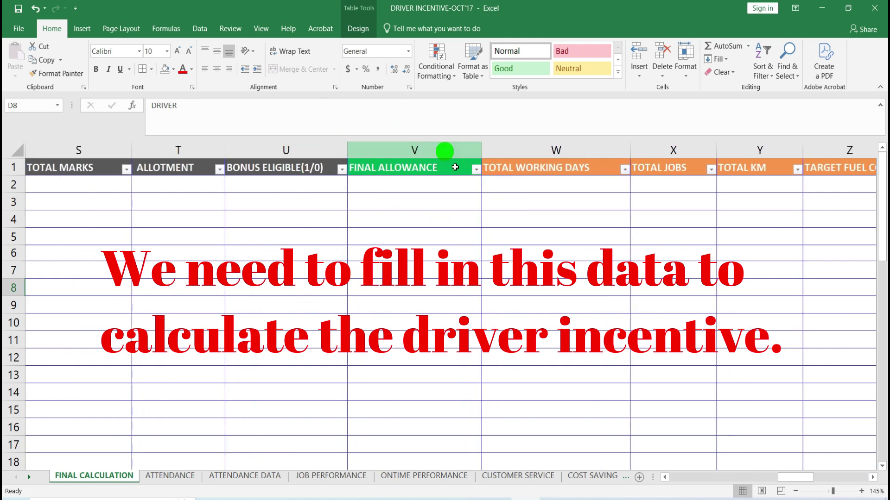
Step: Examine the unfilled columns of the FINAL CALCULATION sheet, from ONTIME JOB through REMARKS
click(872, 478)
click(873, 478)
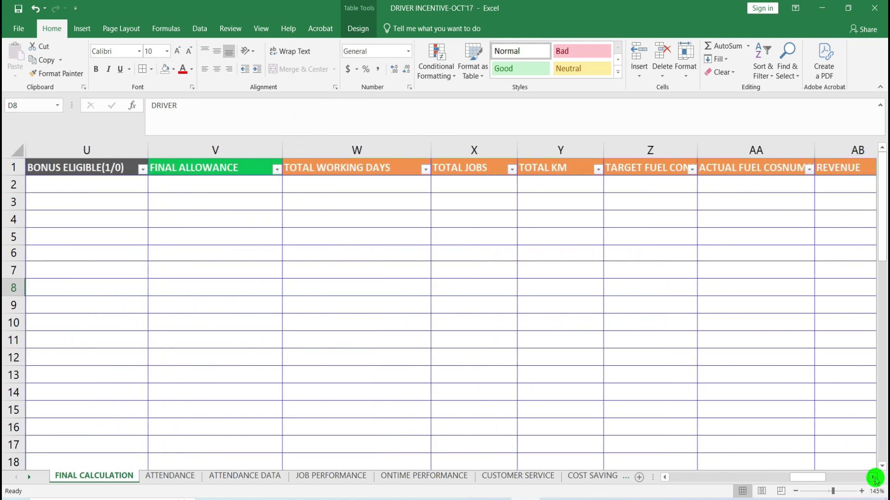
click(873, 477)
click(873, 478)
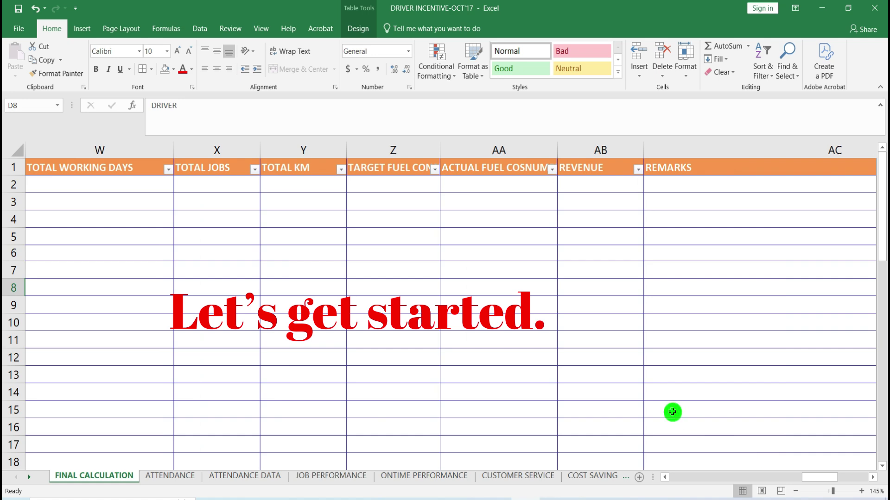
scroll(672, 412, down, 1)
scroll(672, 411, up, 1)
drag(804, 477, 774, 459)
scroll(523, 391, down, 1)
scroll(536, 383, up, 1)
scroll(738, 403, down, 2)
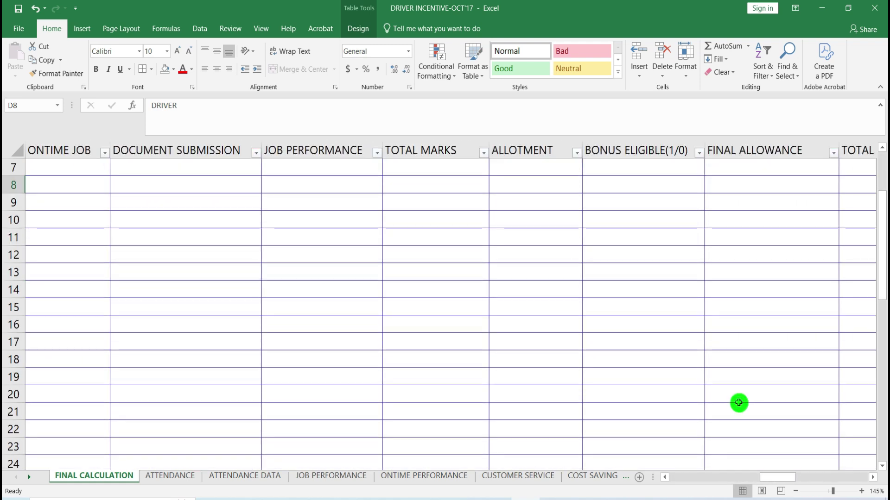
scroll(738, 403, up, 2)
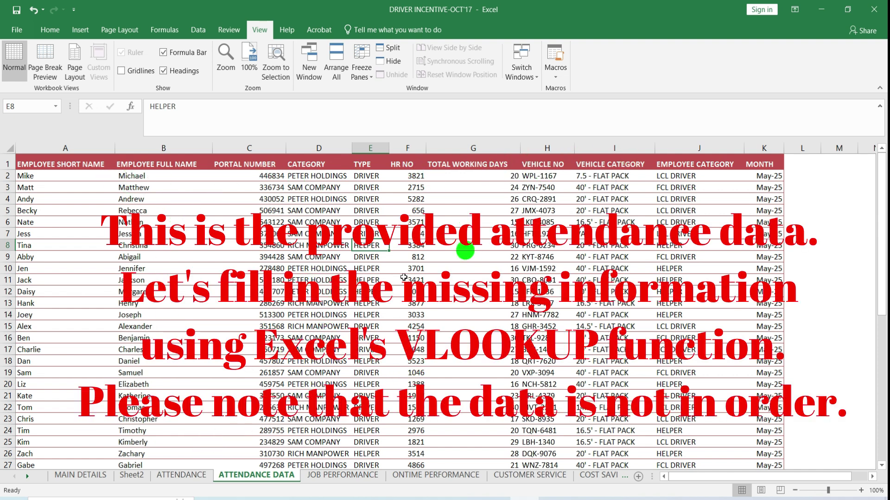
Step: On the ATTENDANCE sheet, begin a VLOOKUP formula in E2 under CATEGORY with B2 as the lookup value
click(172, 475)
click(516, 400)
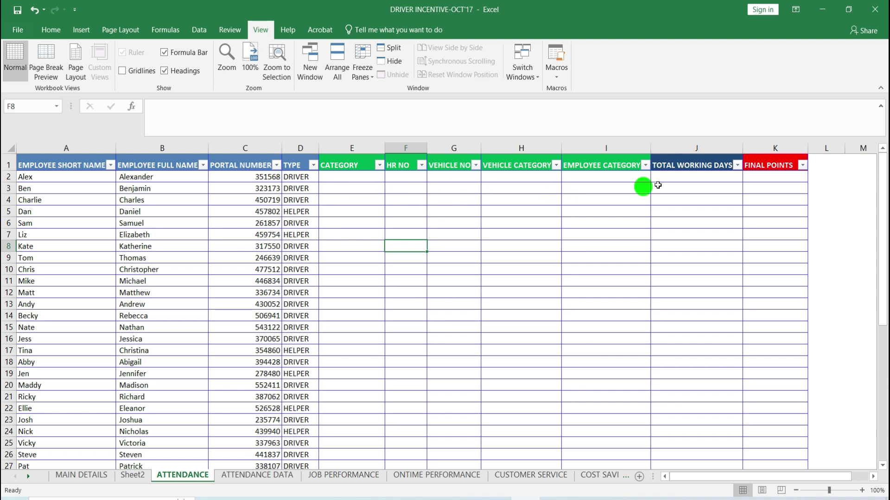
double_click(358, 175)
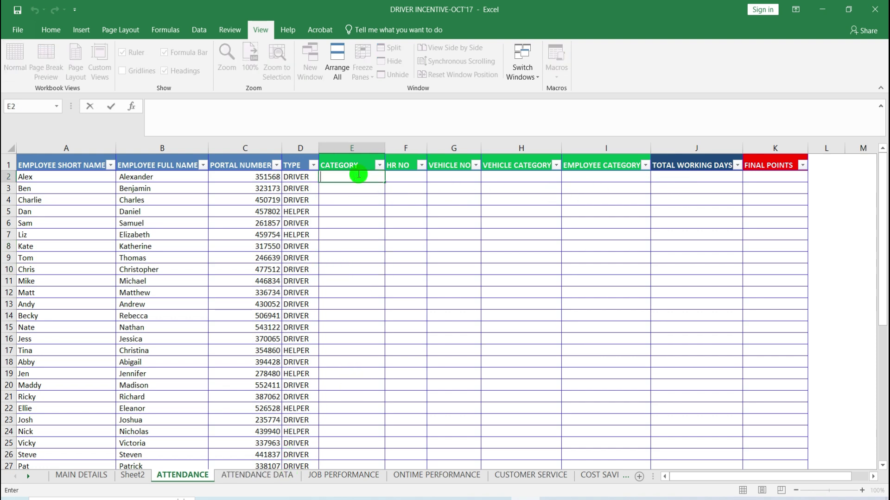
text(=VLOO)
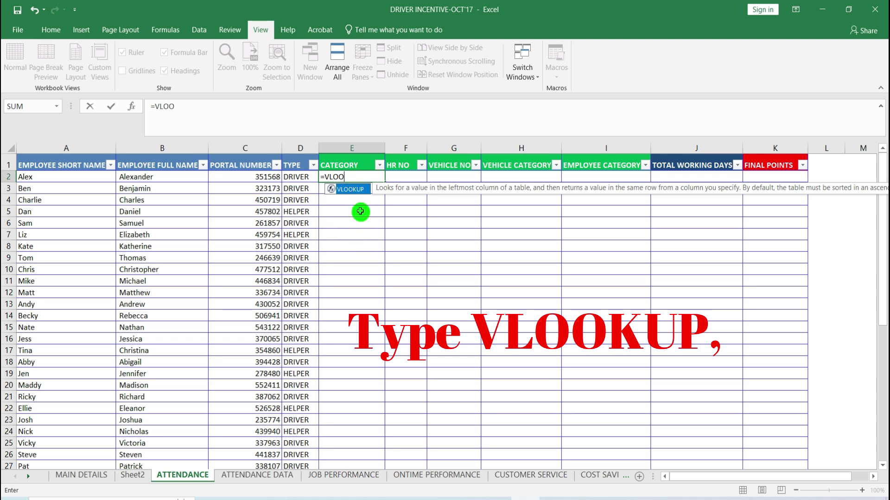
double_click(354, 189)
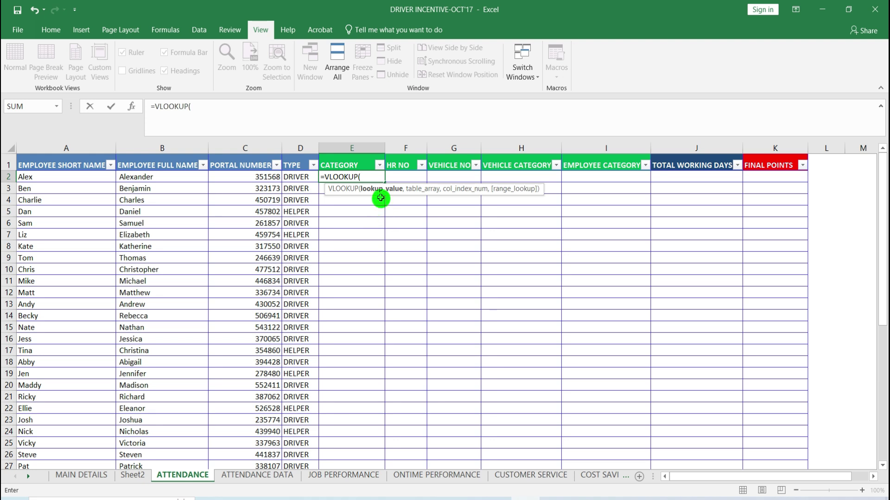
click(160, 177)
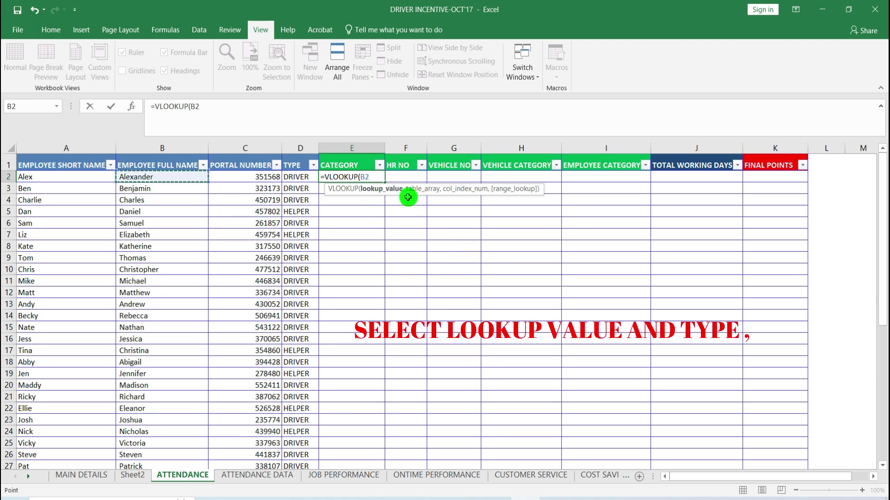
click(224, 107)
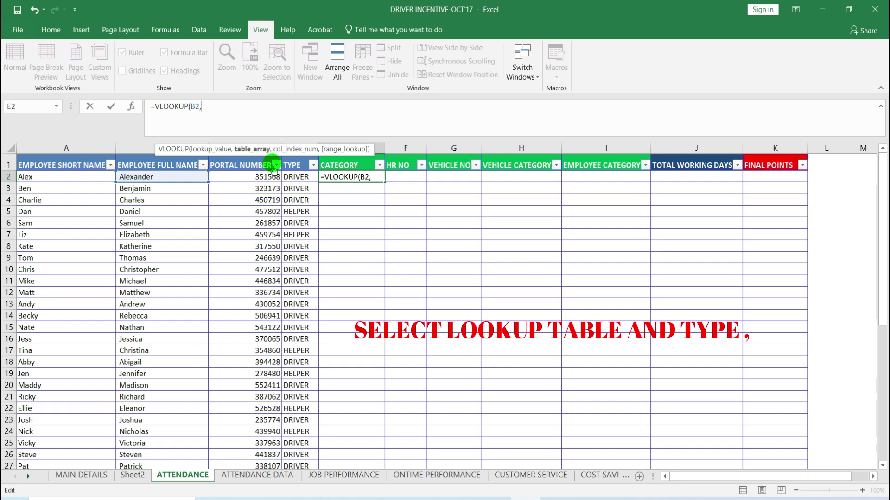
Step: Set the CATEGORY lookup's table array to columns B:D of the ATTENDANCE DATA sheet
click(265, 477)
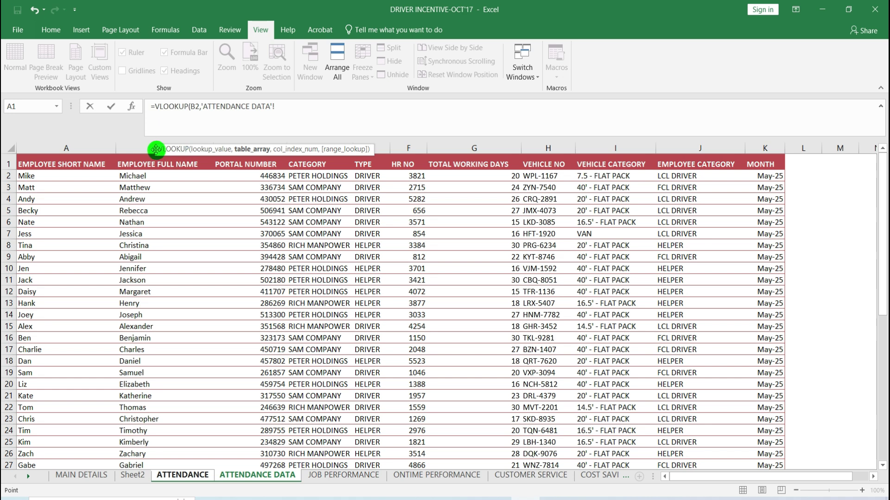
drag(156, 149, 355, 113)
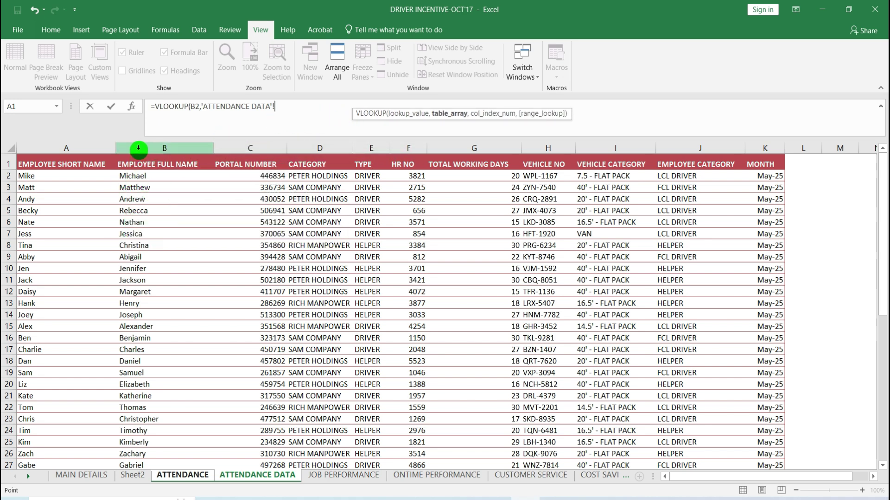
drag(138, 148, 323, 164)
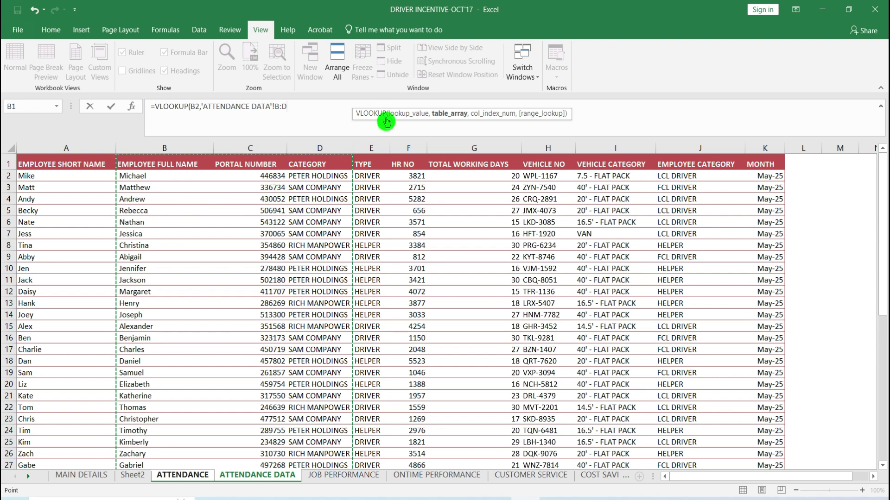
drag(353, 113, 414, 124)
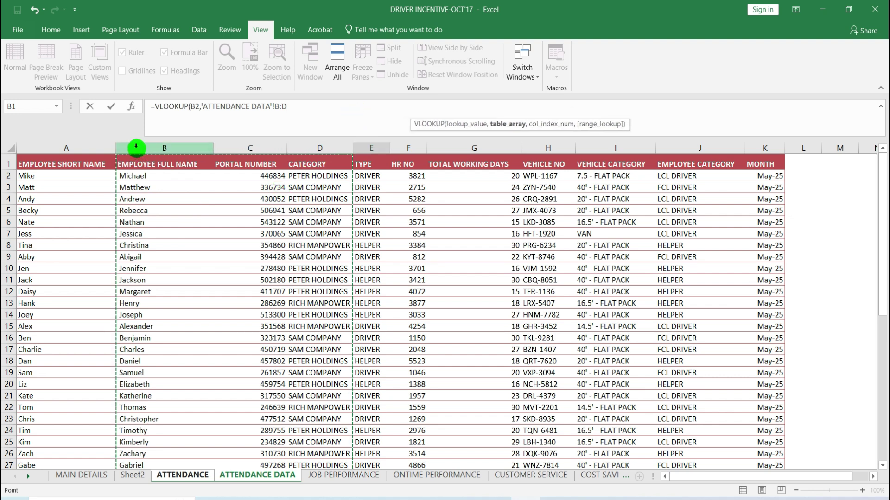
drag(136, 147, 323, 160)
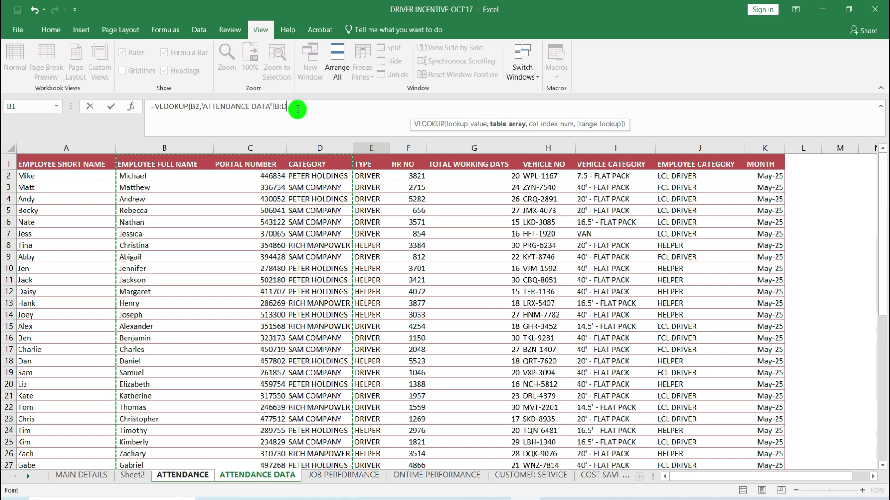
Step: Complete the CATEGORY lookup formula with column index 3 and exact match 0, and enter it
text(,)
text(3)
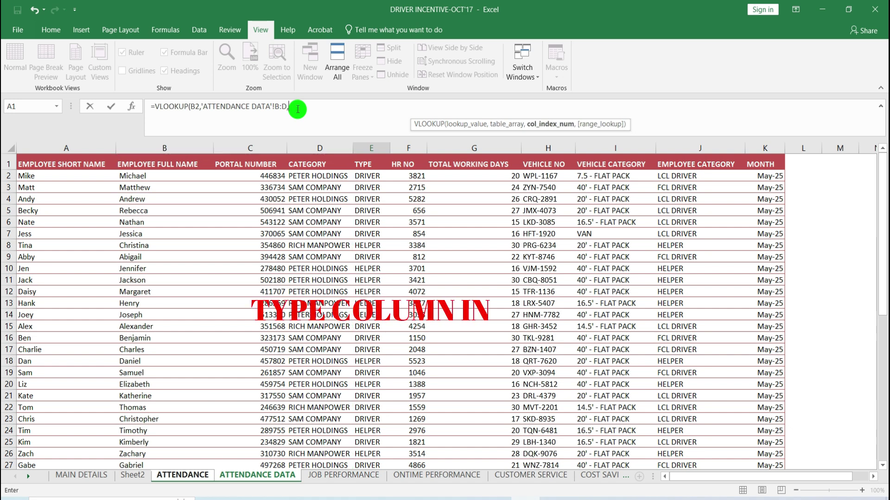
text(,)
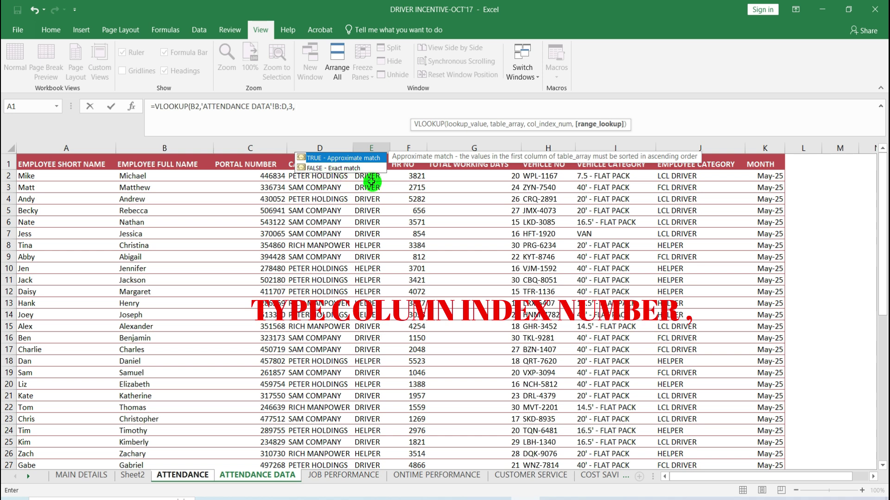
text(0)
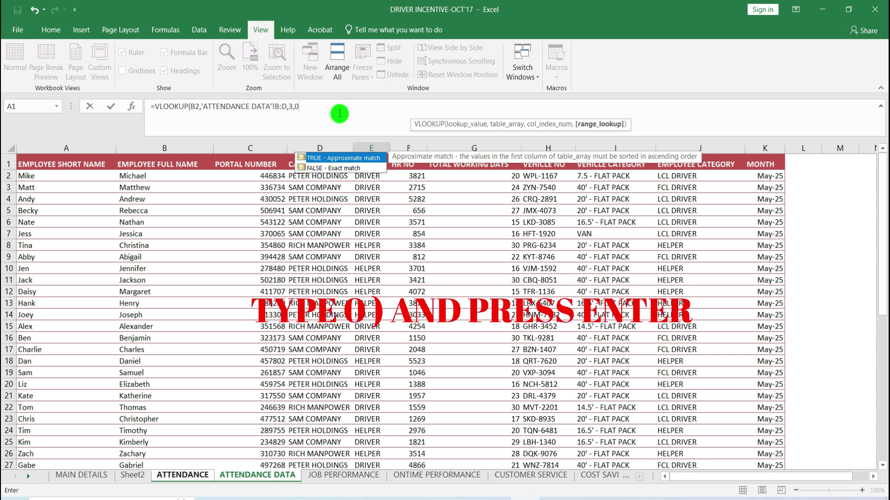
text())
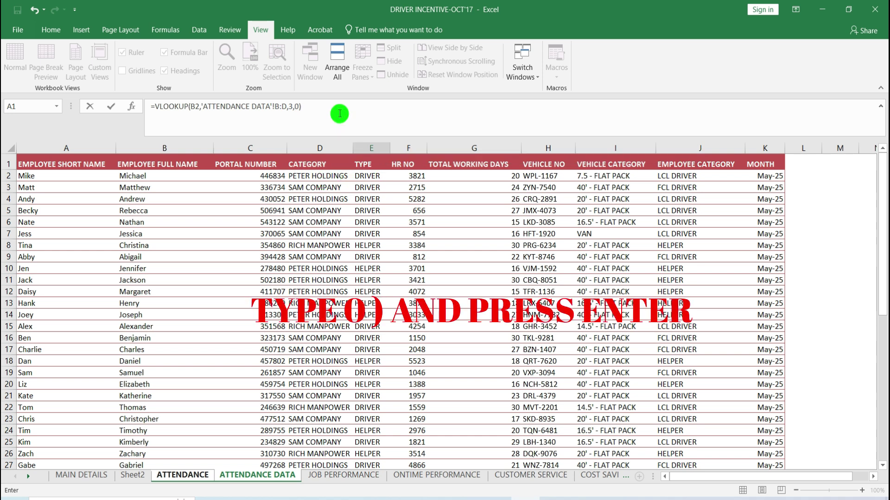
key(Return)
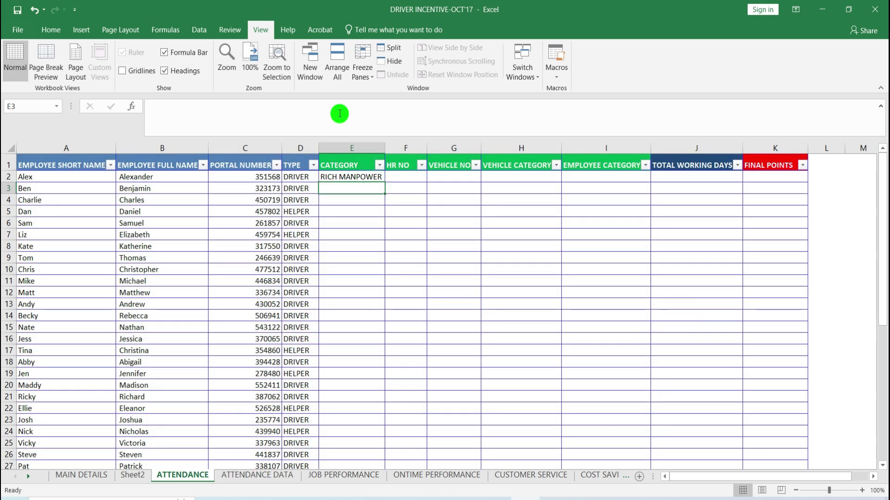
Step: Fill the E2 lookup formula down the whole CATEGORY column and check the filled rows
click(363, 175)
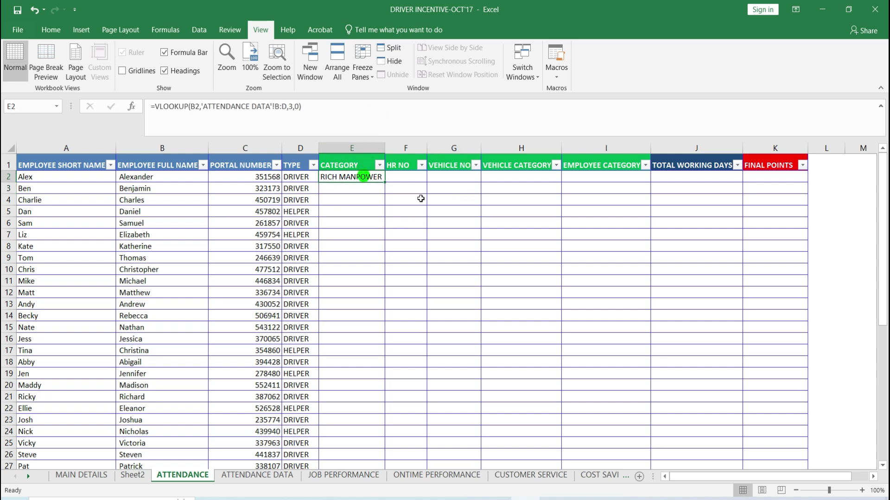
double_click(387, 184)
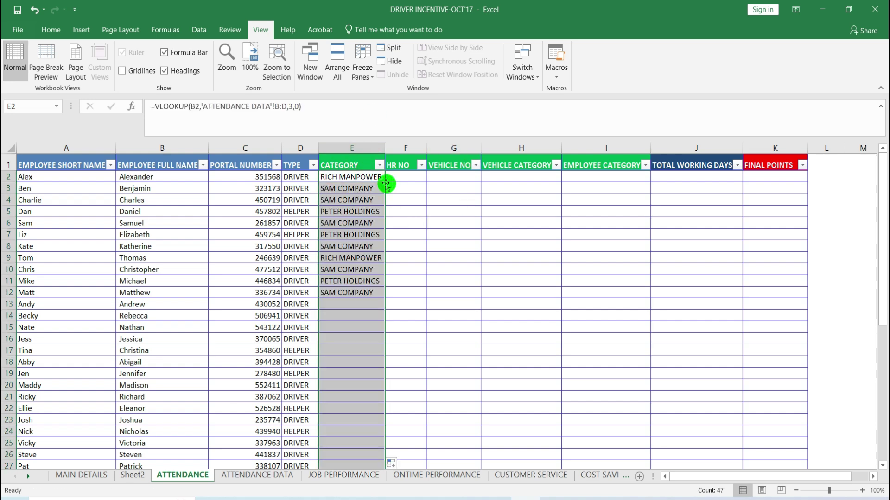
scroll(358, 284, down, 8)
scroll(357, 287, up, 8)
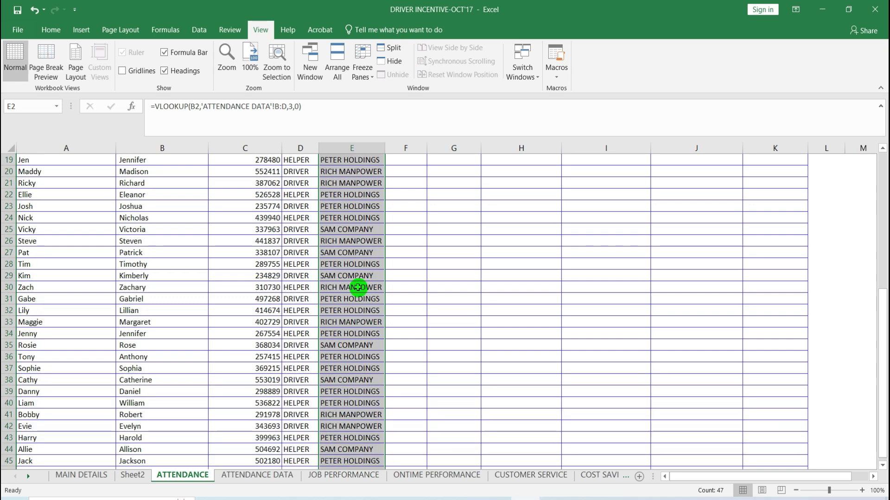
click(401, 247)
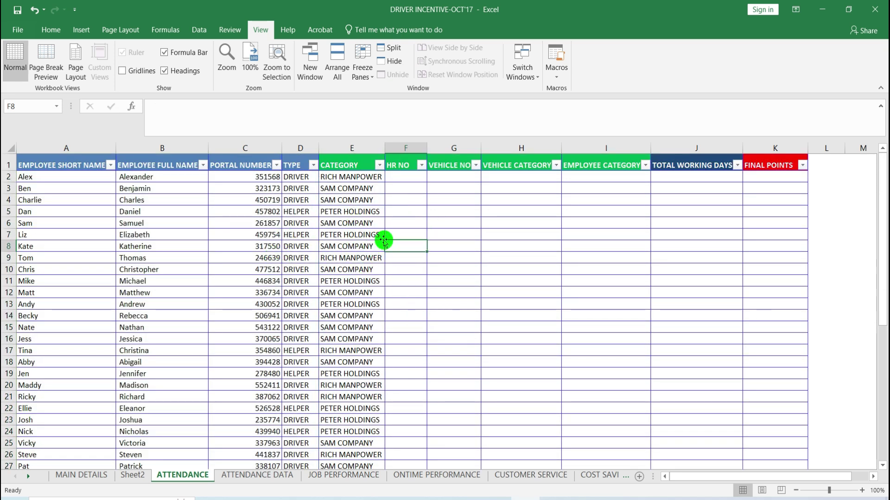
Step: Begin a VLOOKUP formula in F2 under HR NO with B2 as the lookup value
double_click(414, 175)
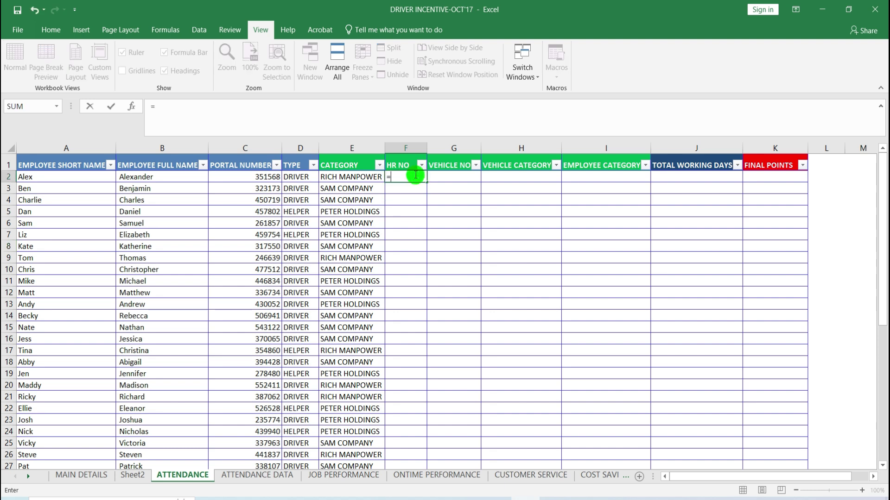
text(=VL)
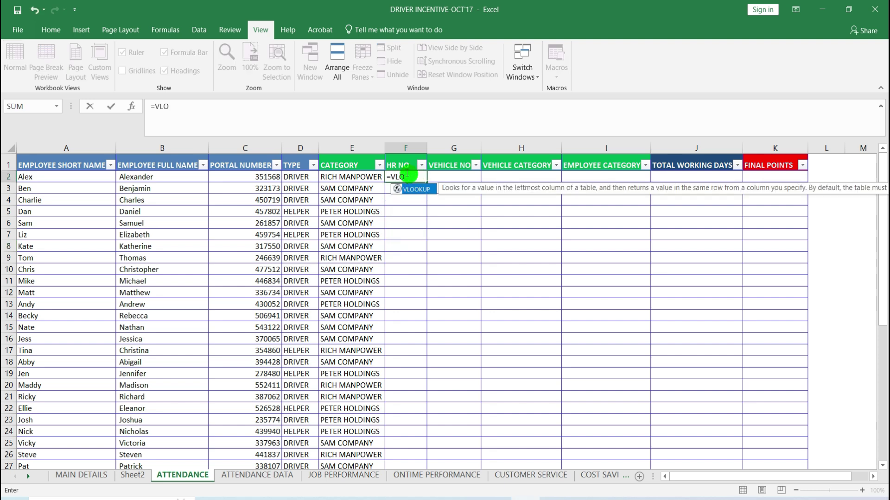
text(O)
double_click(417, 191)
click(209, 112)
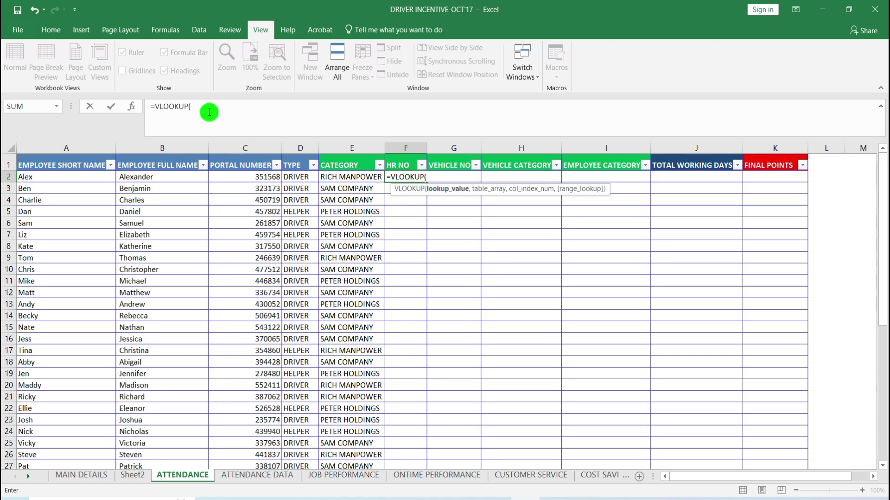
click(164, 178)
click(220, 113)
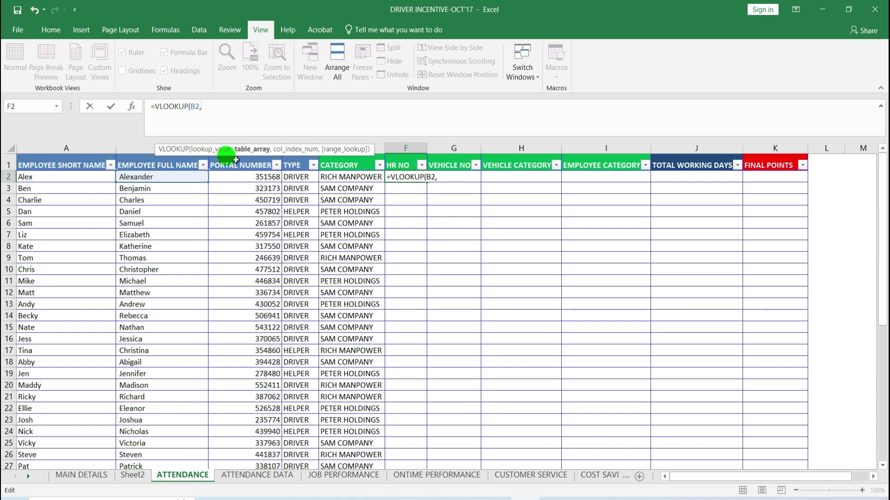
Step: Complete the HR NO lookup with table array 'ATTENDANCE DATA'!B:F, column index 5 and exact match 0
click(283, 477)
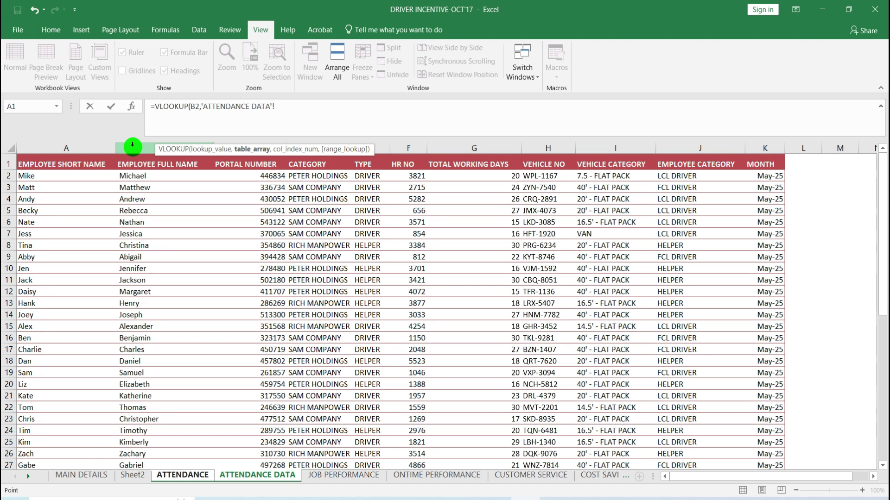
drag(132, 145, 396, 175)
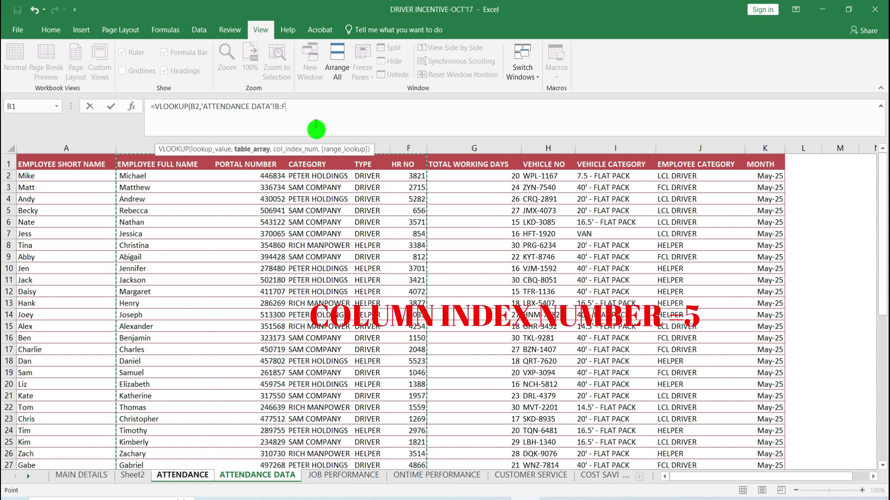
click(307, 108)
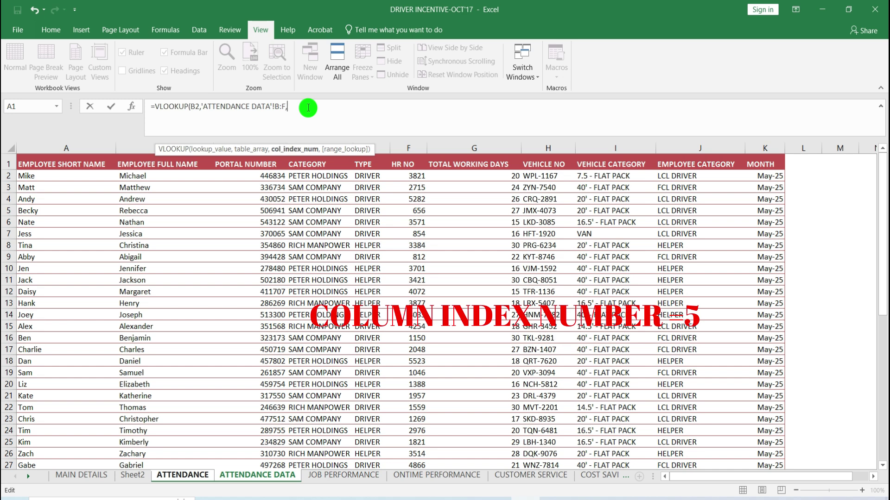
text(,5,)
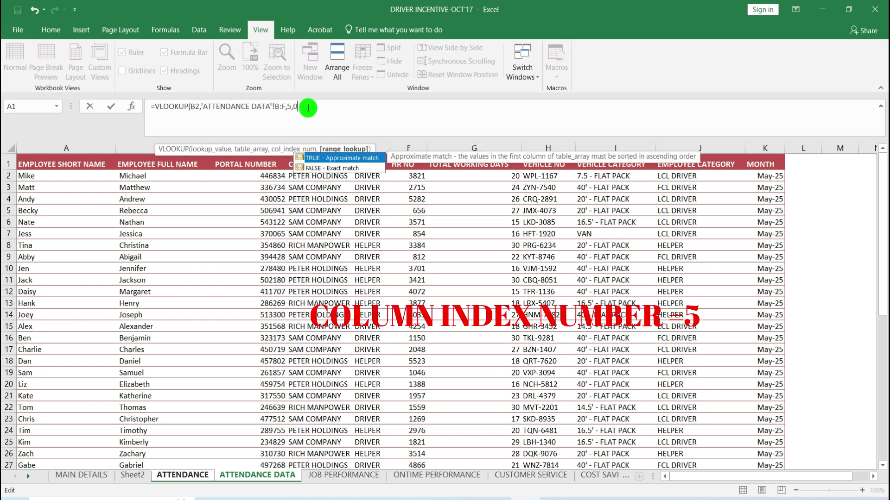
text(0))
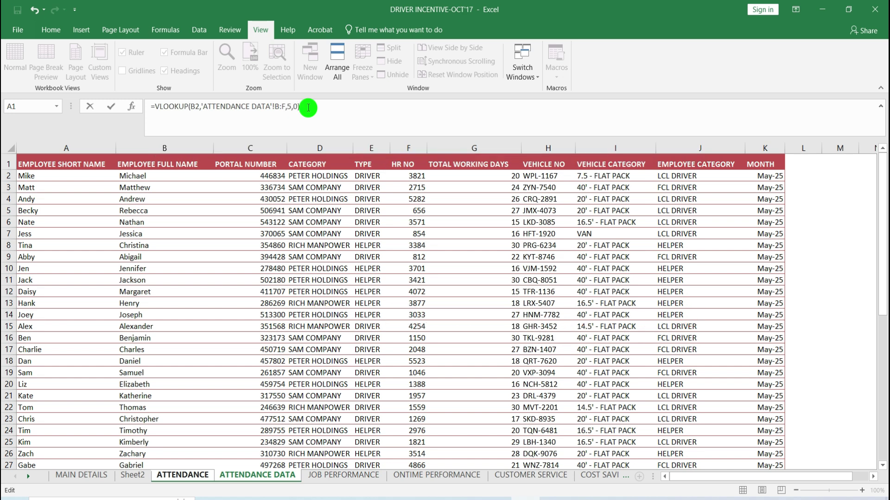
key(Return)
Step: Fill the F2 lookup formula down the whole HR NO column and check the filled rows
click(420, 177)
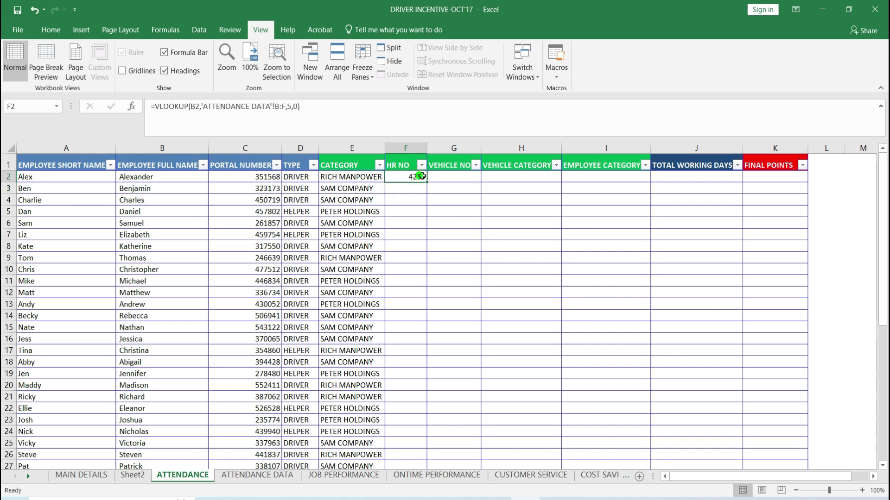
double_click(427, 183)
scroll(419, 229, down, 3)
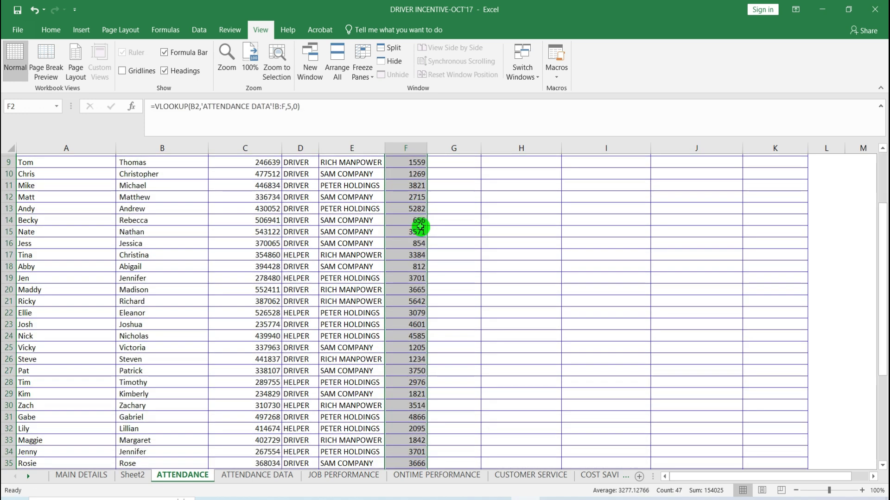
Step: Begin a VLOOKUP formula in G2 under VEHICLE NO with B2 as the lookup value
scroll(420, 229, up, 3)
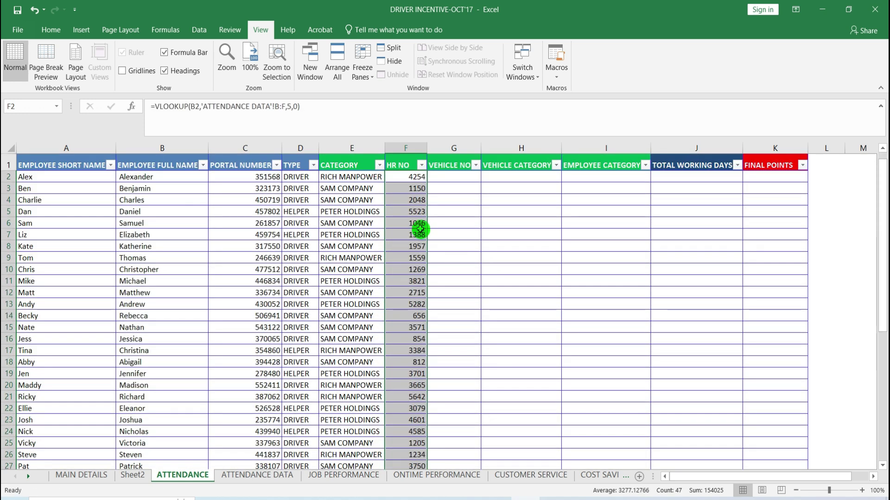
click(456, 177)
double_click(462, 178)
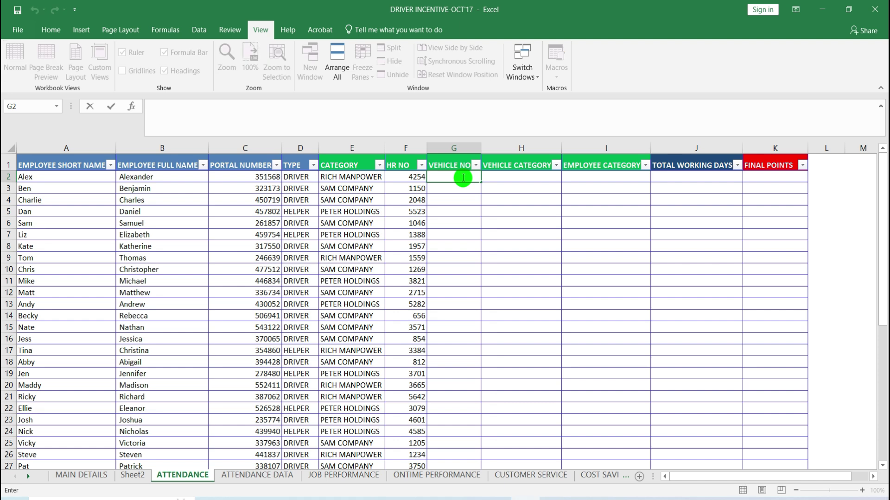
text(=VL)
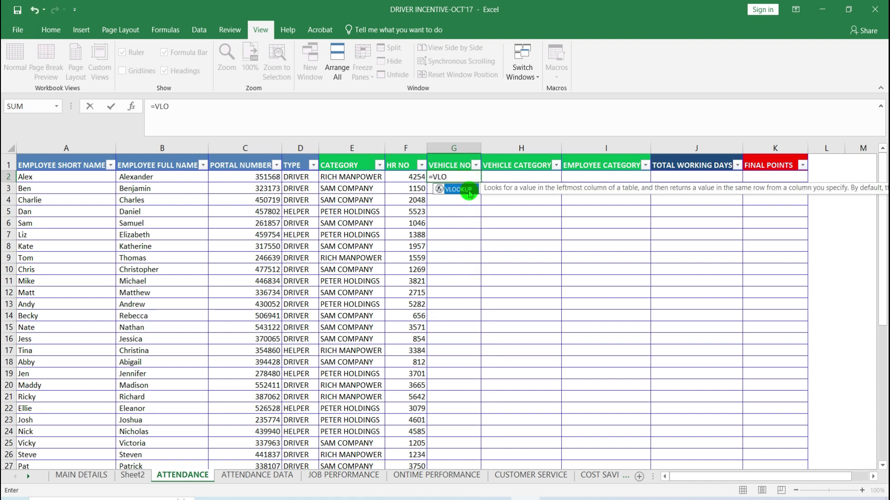
text(O)
double_click(469, 190)
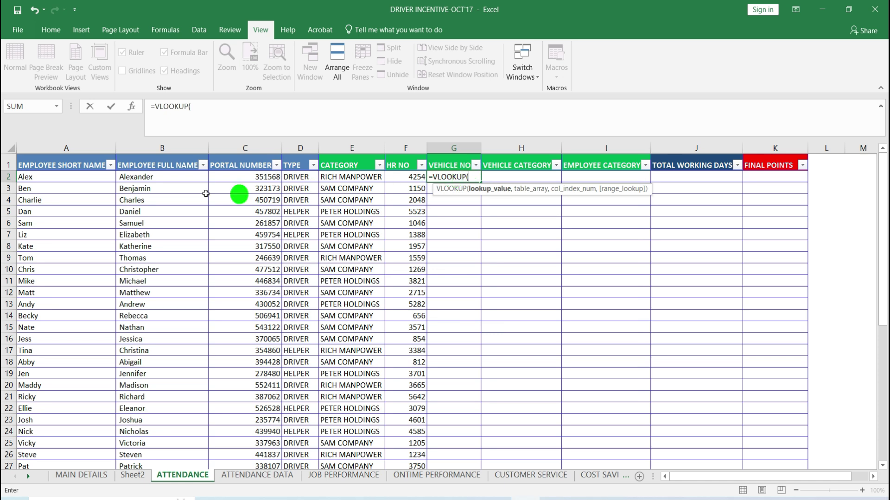
click(179, 178)
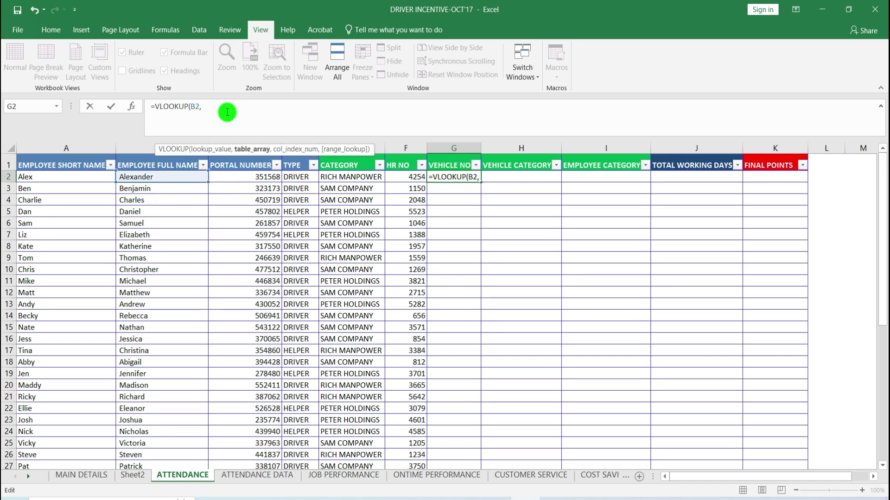
Step: Complete the VEHICLE NO lookup with table array 'ATTENDANCE DATA'!B:H, column index 7 and exact match 0
click(284, 479)
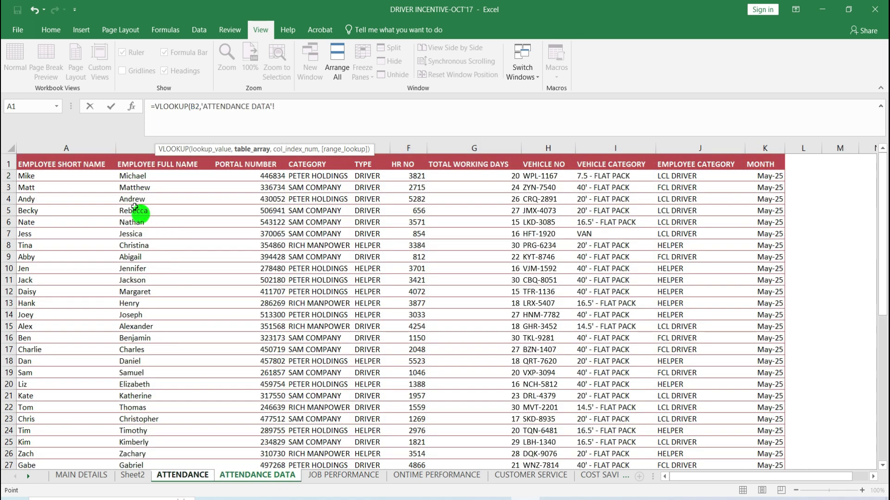
drag(133, 148, 551, 162)
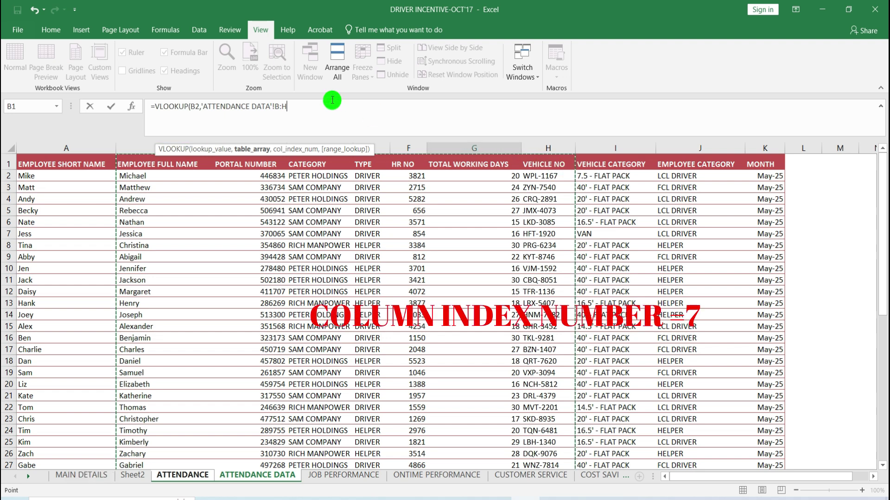
text(,)
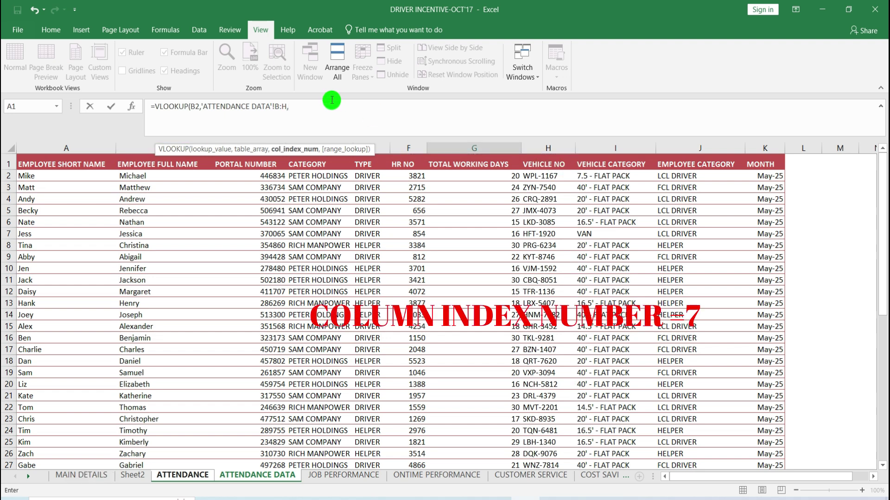
text(7,)
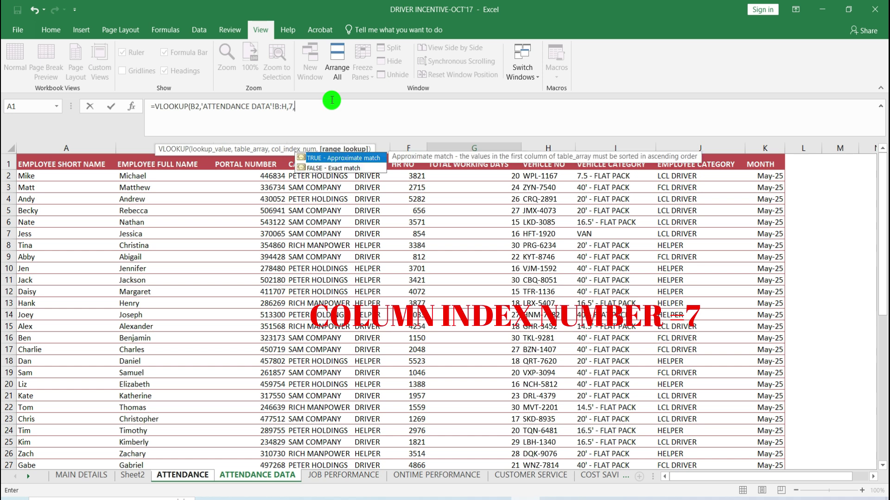
text(0))
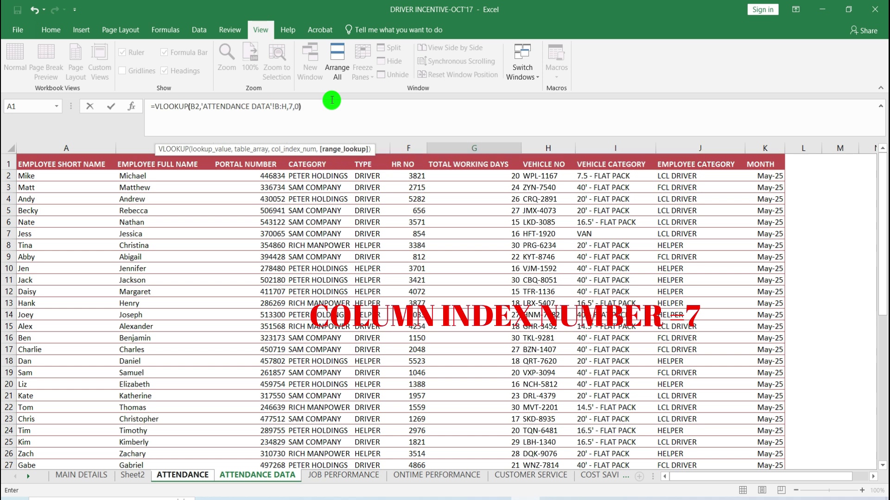
key(Return)
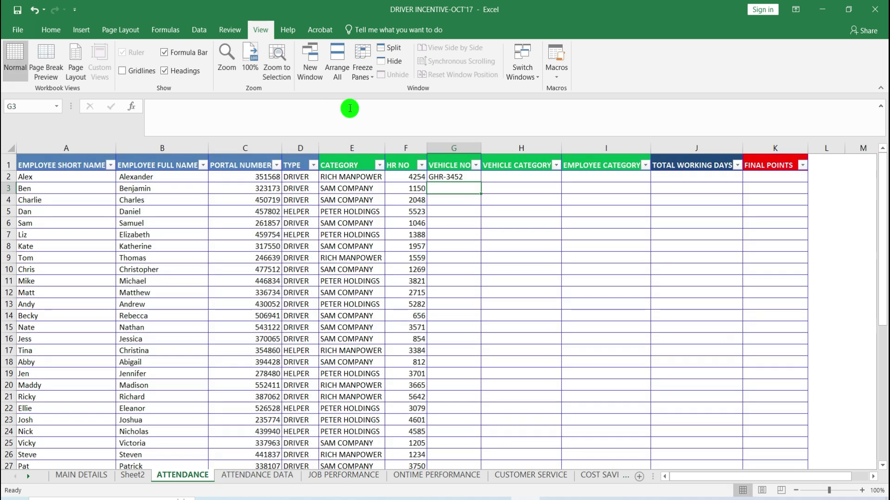
Step: Fill the G2 lookup formula down the whole VEHICLE NO column and check the filled rows
click(476, 182)
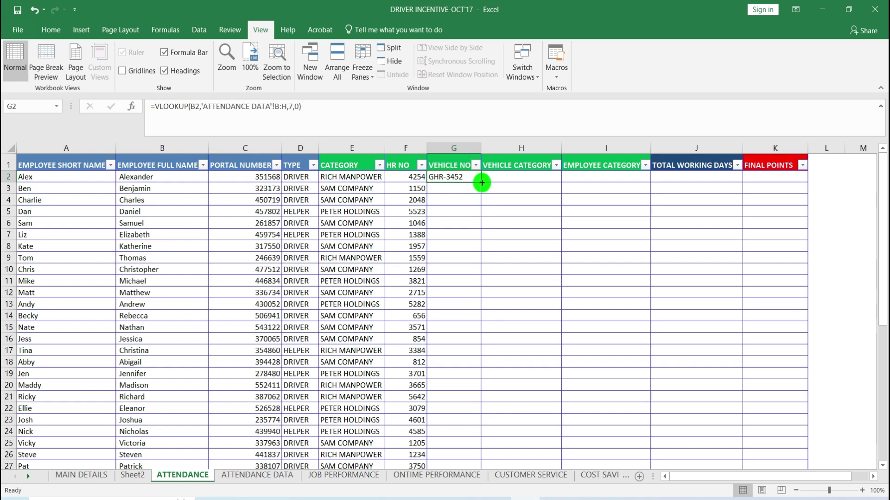
double_click(482, 183)
scroll(472, 269, down, 3)
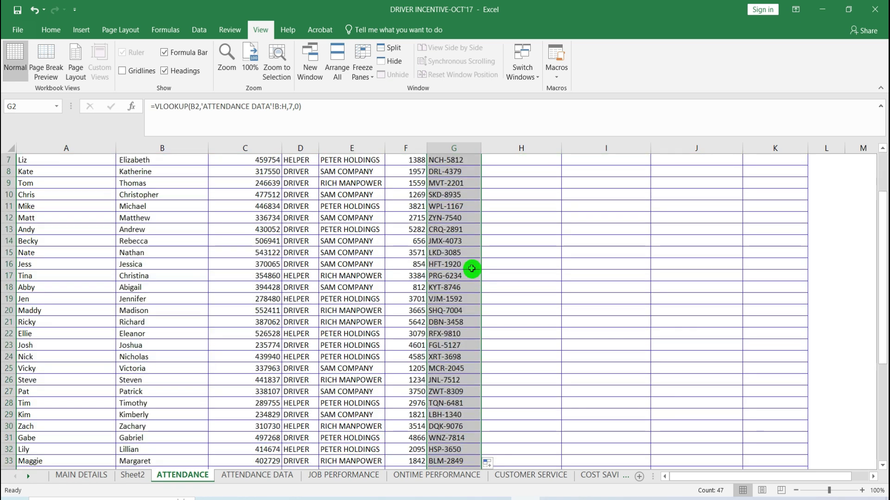
scroll(470, 268, up, 3)
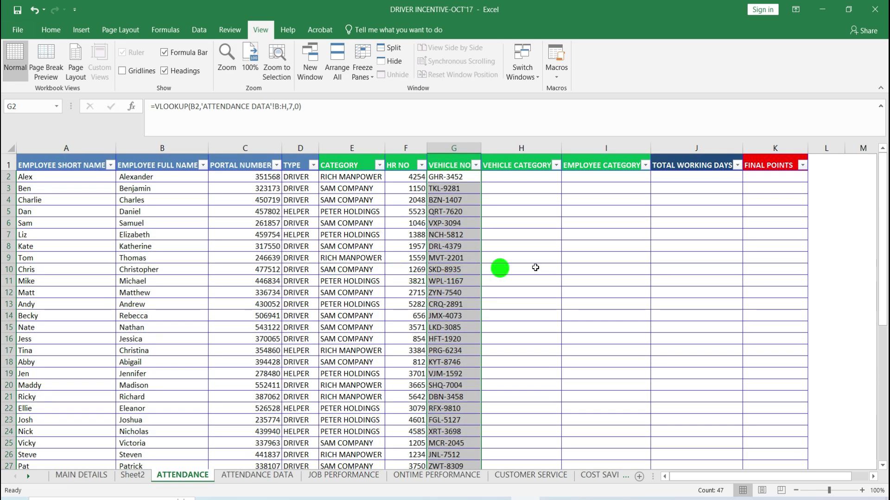
Step: Begin a VLOOKUP formula in H2 under VEHICLE CATEGORY with B2 as the lookup value
click(501, 268)
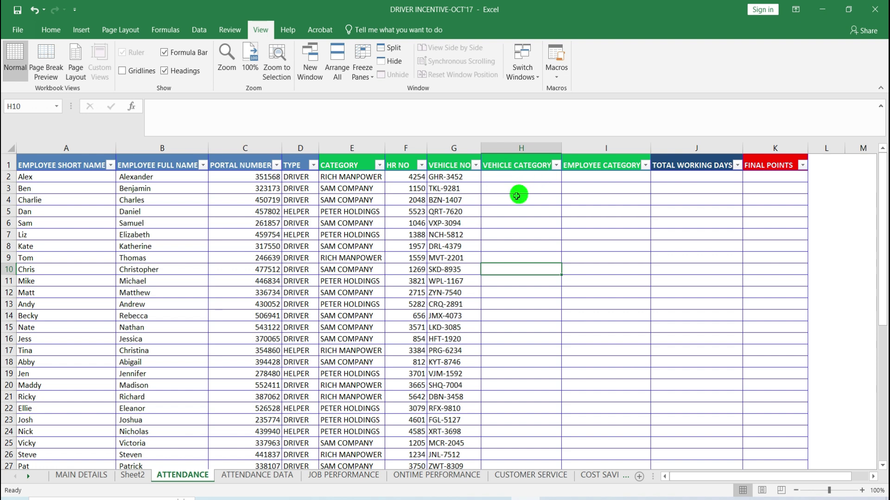
click(522, 177)
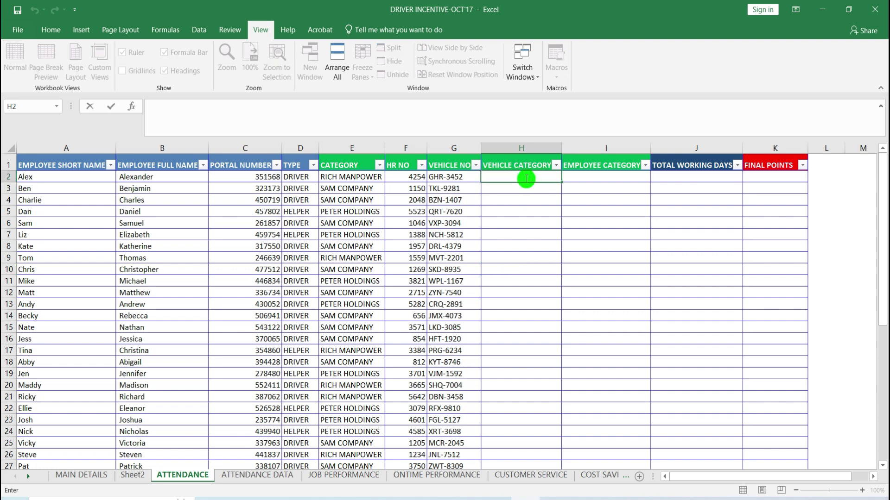
text(=)
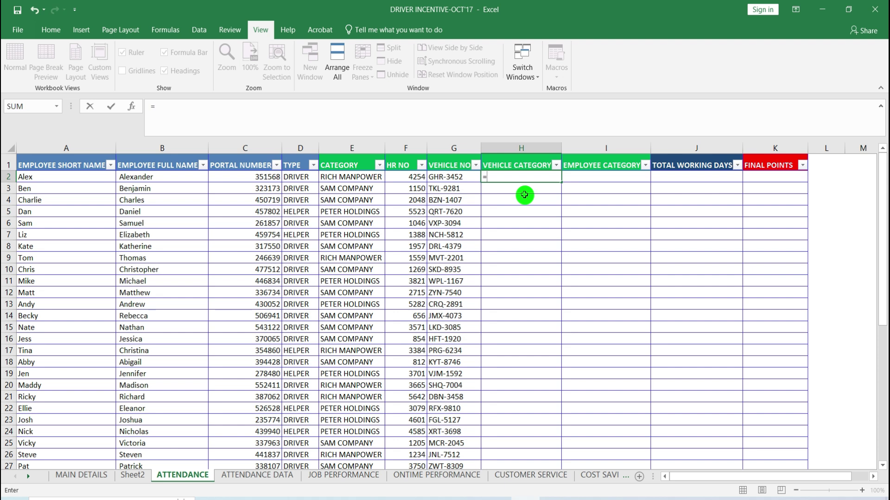
text(VLO)
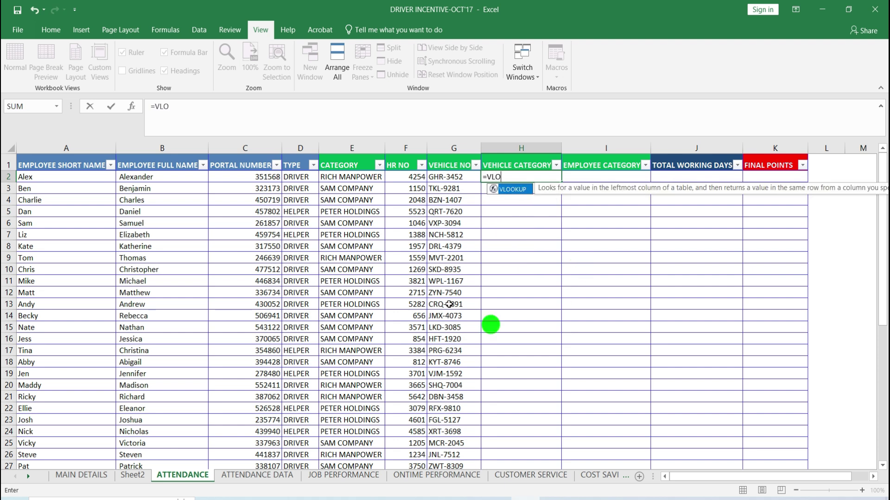
double_click(518, 190)
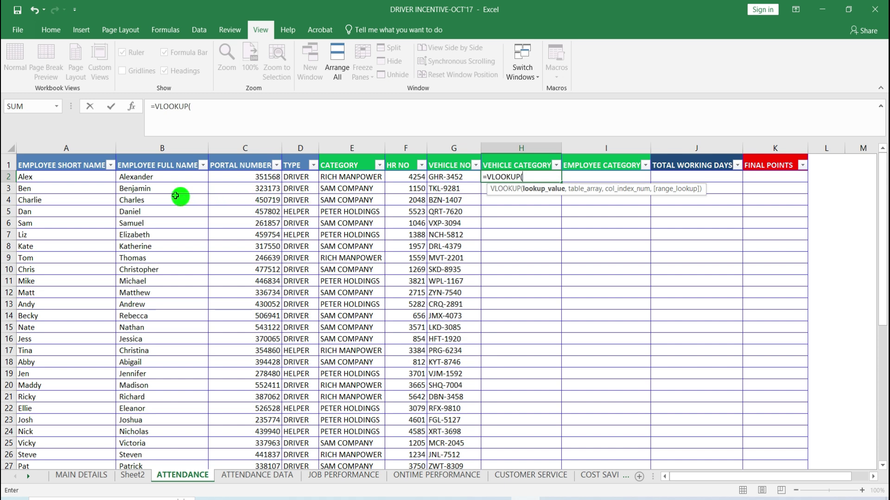
click(181, 178)
click(224, 110)
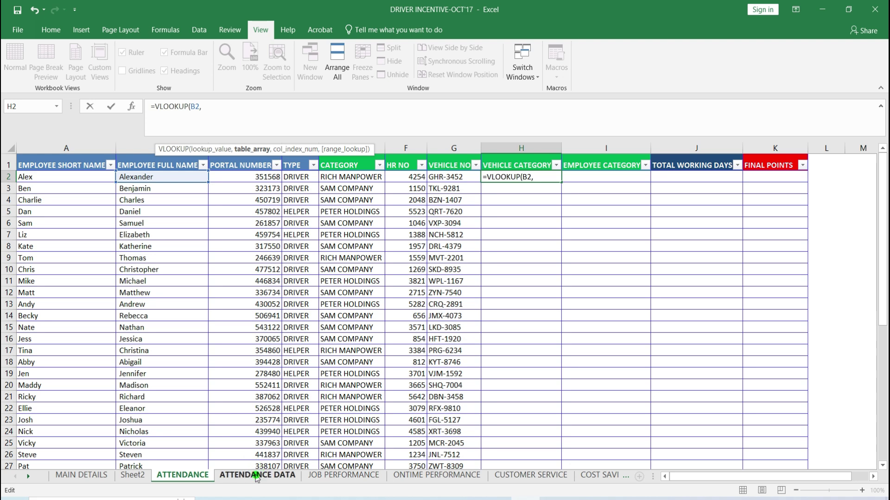
Step: Complete the VEHICLE CATEGORY lookup with table array 'ATTENDANCE DATA'!B:I, column index 8 and exact match 0
click(256, 477)
drag(127, 149, 612, 171)
text(,)
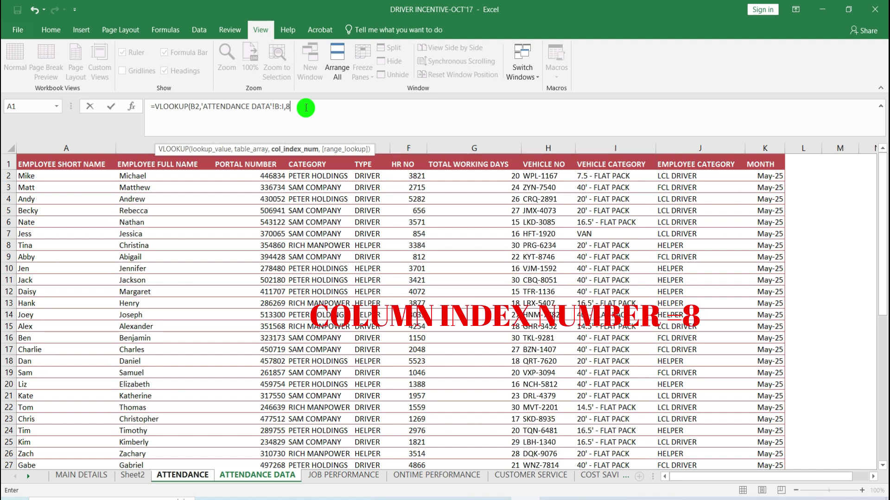
text(8,)
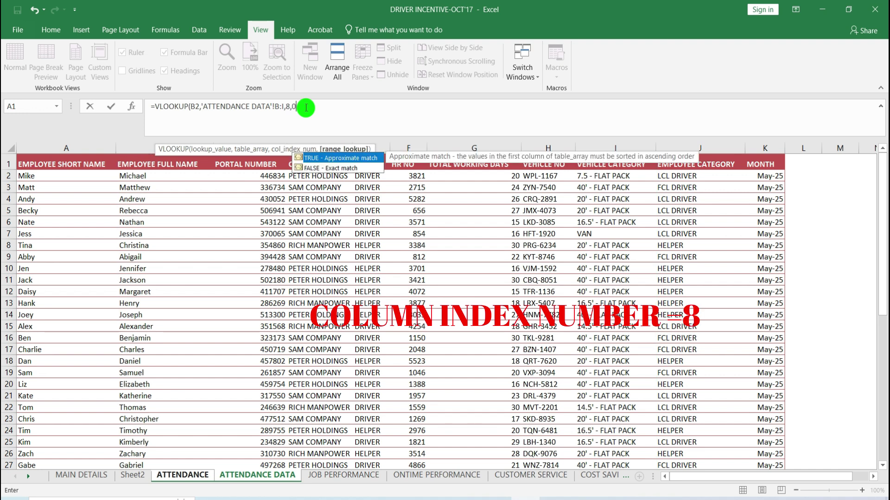
text(0))
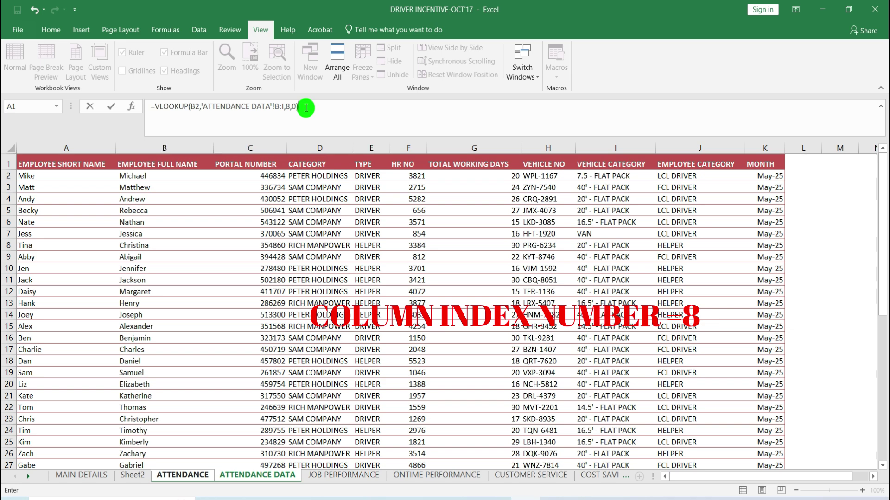
key(Return)
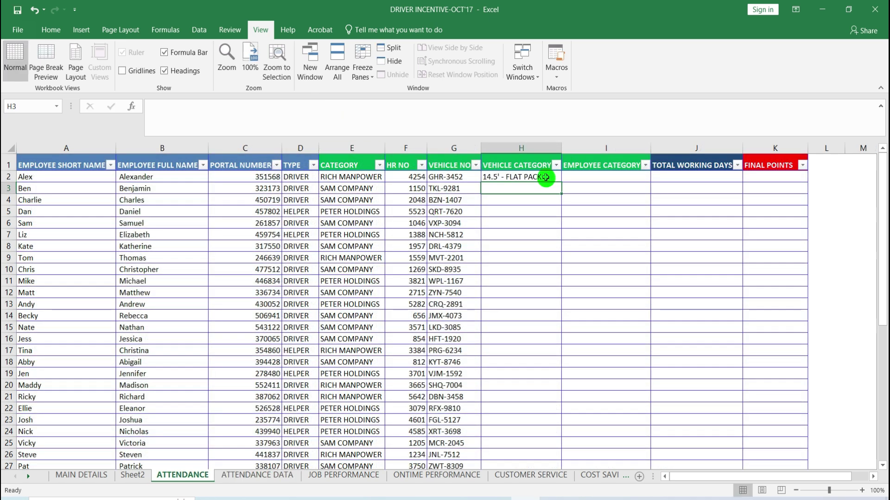
Step: Fill the H2 lookup formula down the whole VEHICLE CATEGORY column and check the filled rows
click(536, 177)
double_click(562, 181)
scroll(588, 223, down, 3)
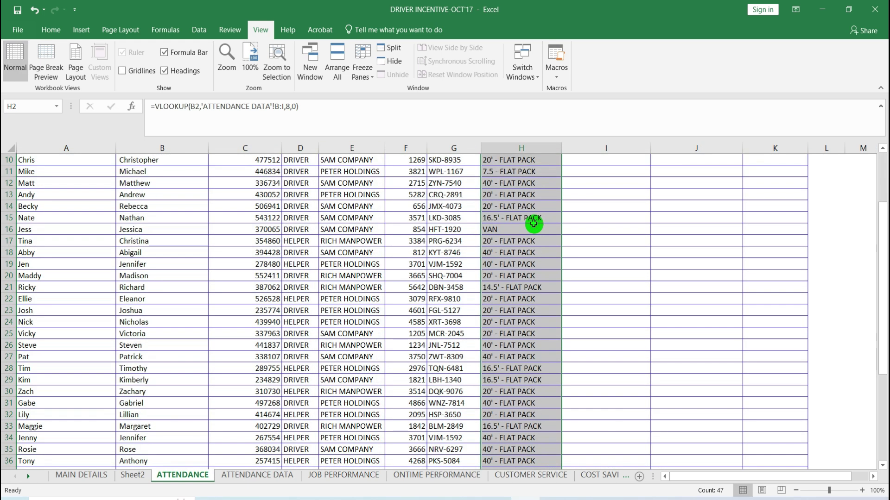
scroll(587, 224, up, 3)
click(511, 236)
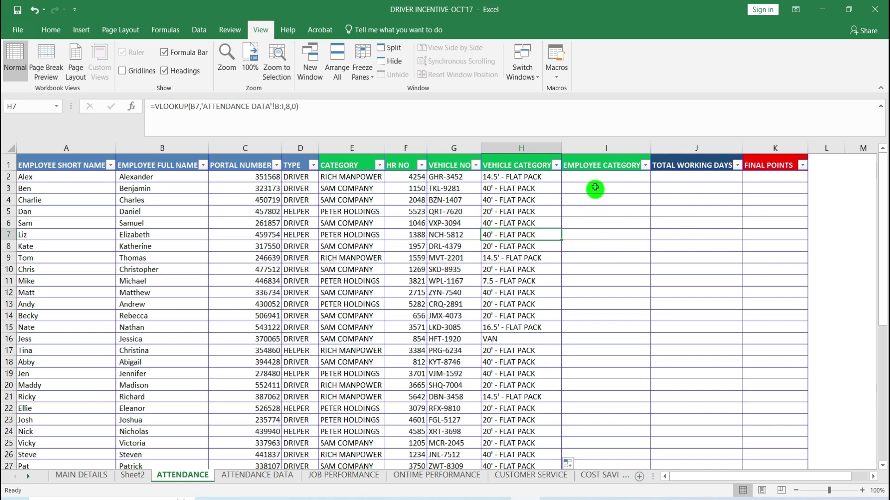
Step: Begin a VLOOKUP formula in I2 under EMPLOYEE CATEGORY with B2 as the lookup value
double_click(597, 177)
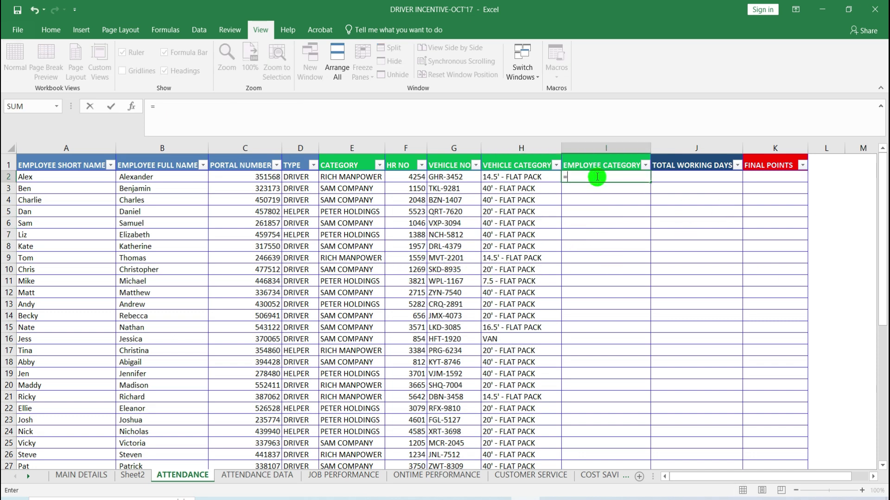
text(=VLOOKUP()
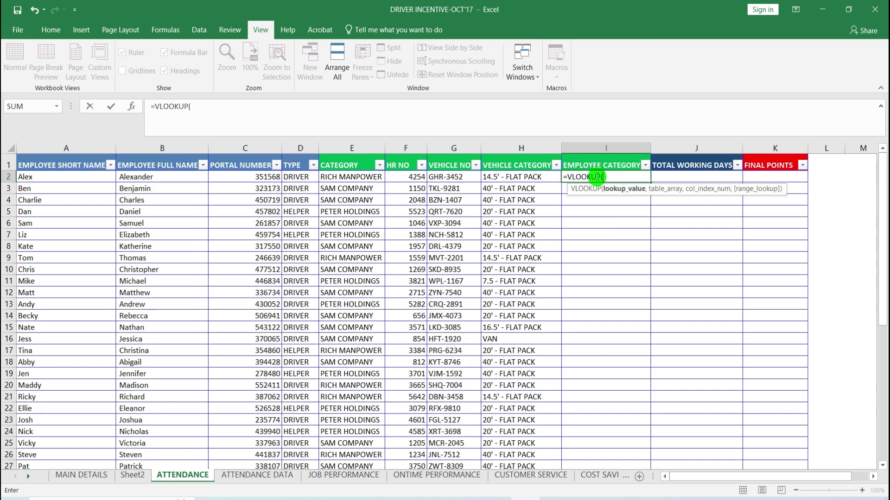
click(181, 178)
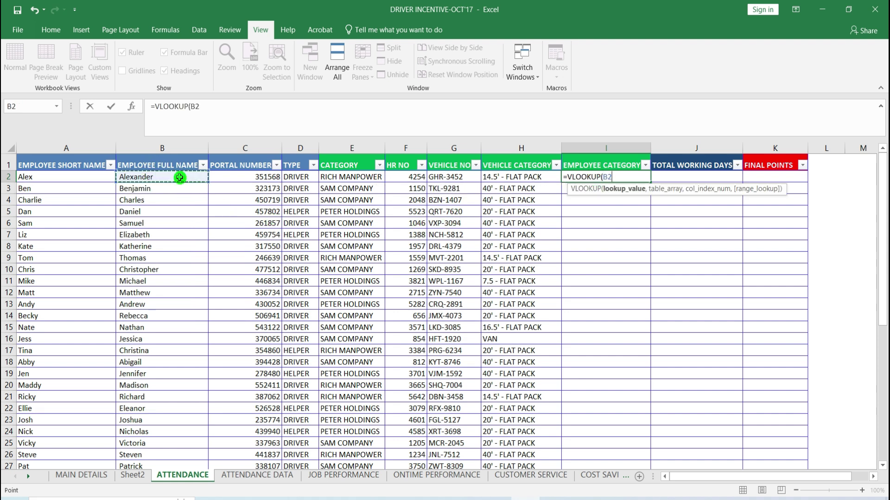
click(215, 109)
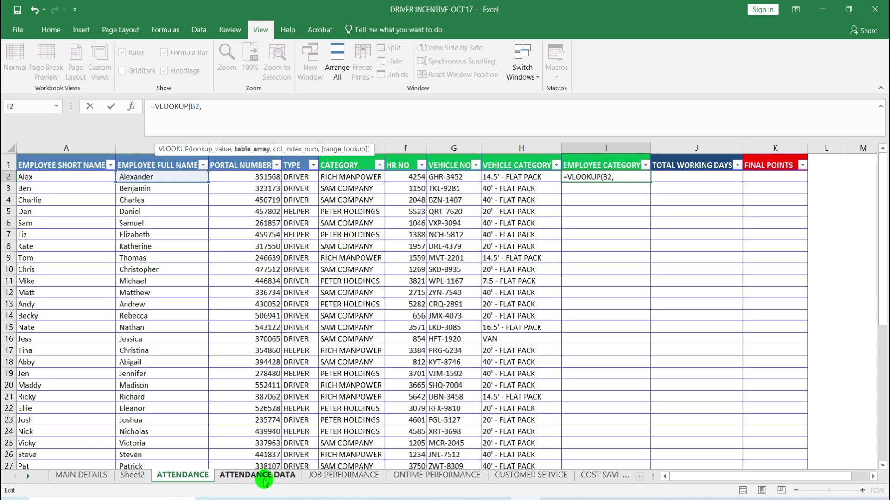
Step: Complete the EMPLOYEE CATEGORY lookup with table array 'ATTENDANCE DATA'!B:J, column index 9 and exact match 0
click(264, 480)
click(134, 148)
drag(132, 147, 711, 184)
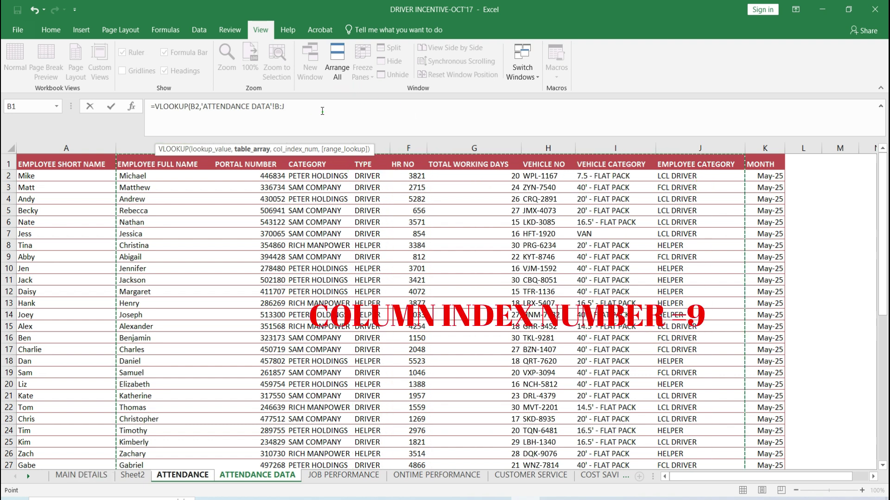
click(322, 111)
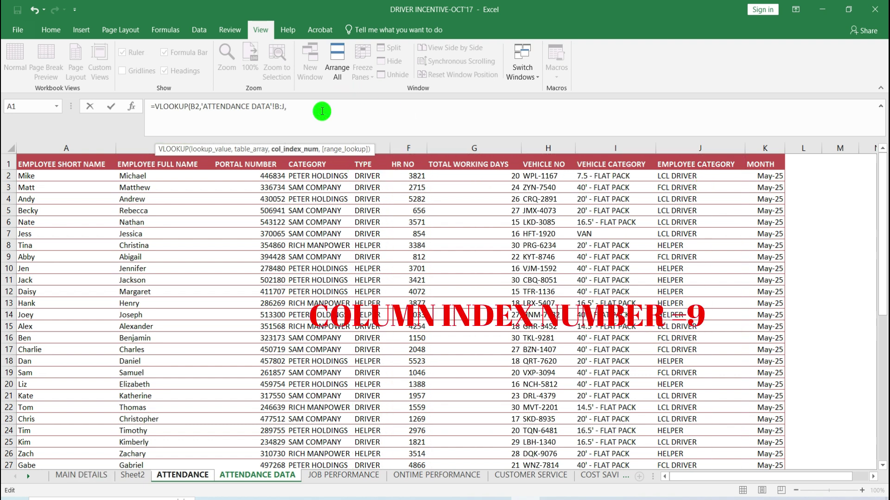
text(,9,0))
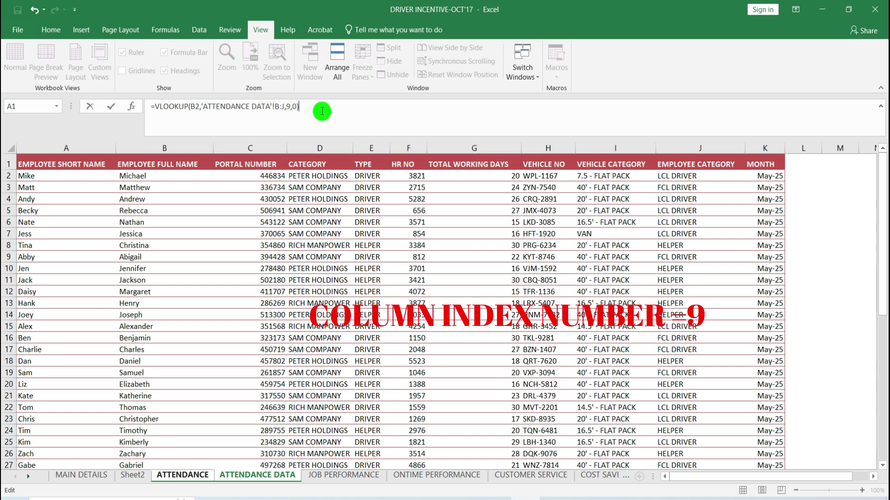
key(Return)
Step: Fill the I2 lookup formula down the whole EMPLOYEE CATEGORY column and check the filled rows
click(618, 175)
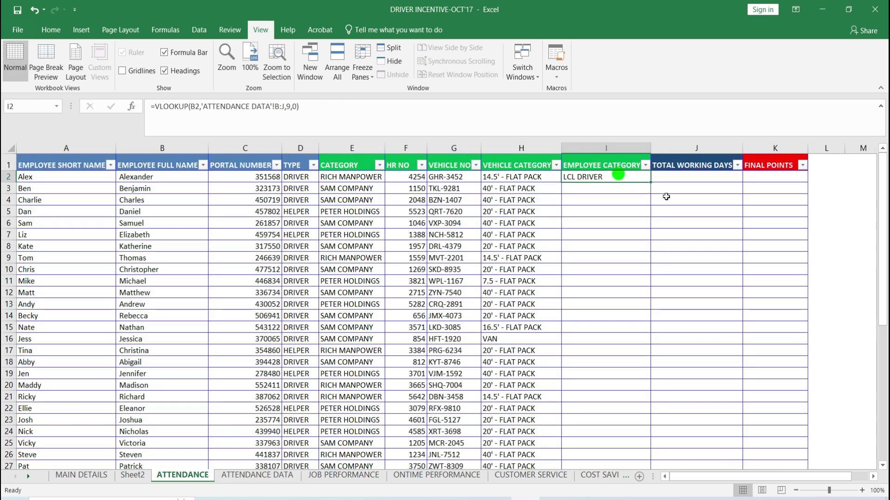
double_click(652, 181)
scroll(581, 253, down, 8)
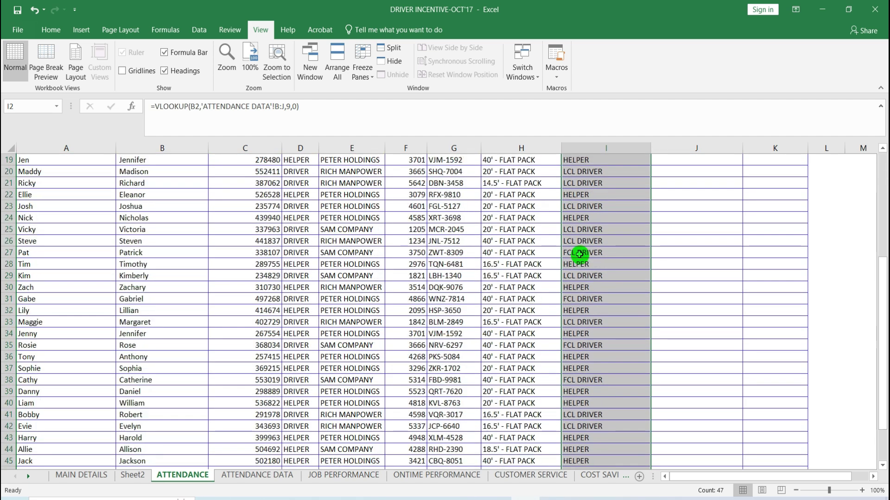
Step: Begin a VLOOKUP formula in J2 under TOTAL WORKING DAYS with B2 as the lookup value
scroll(581, 254, up, 3)
scroll(581, 253, up, 5)
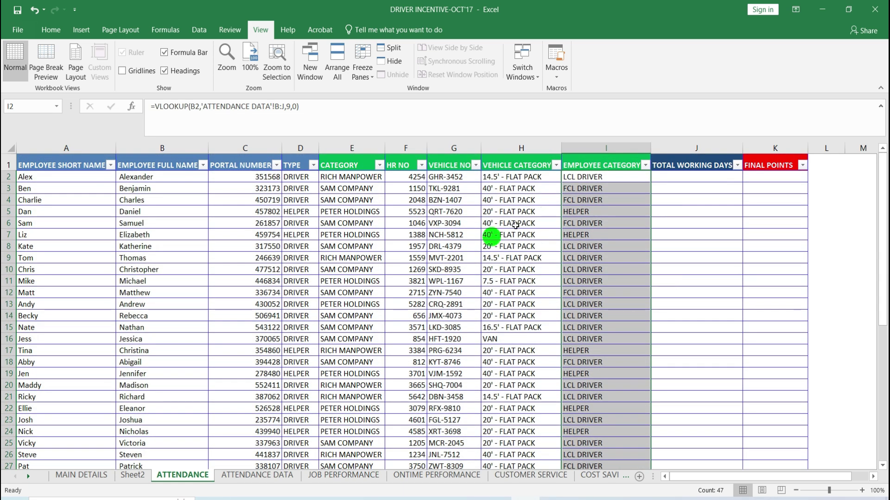
click(683, 223)
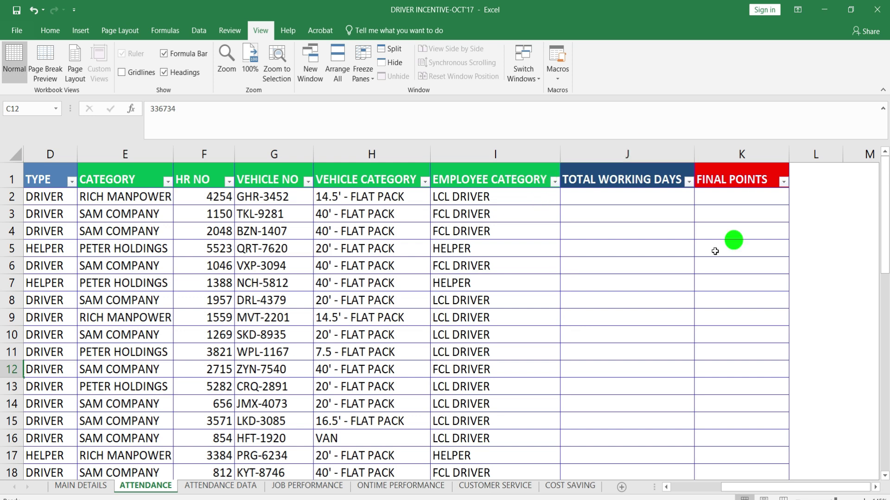
double_click(596, 197)
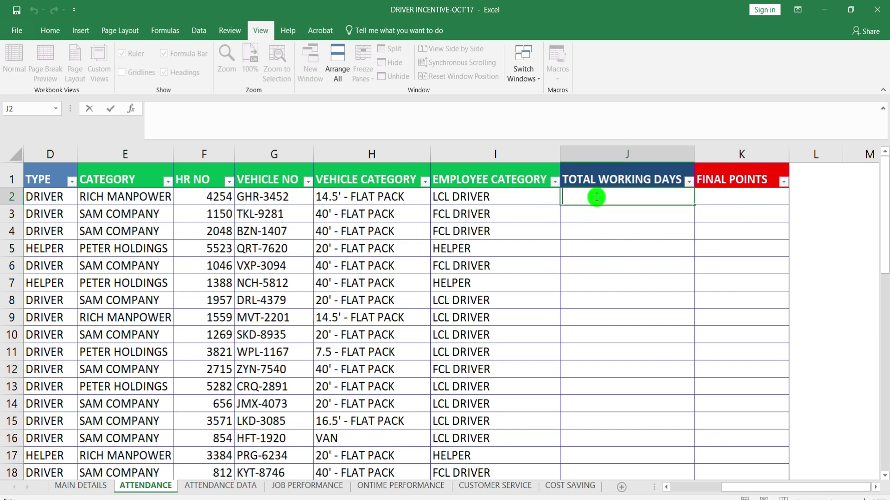
text(=)
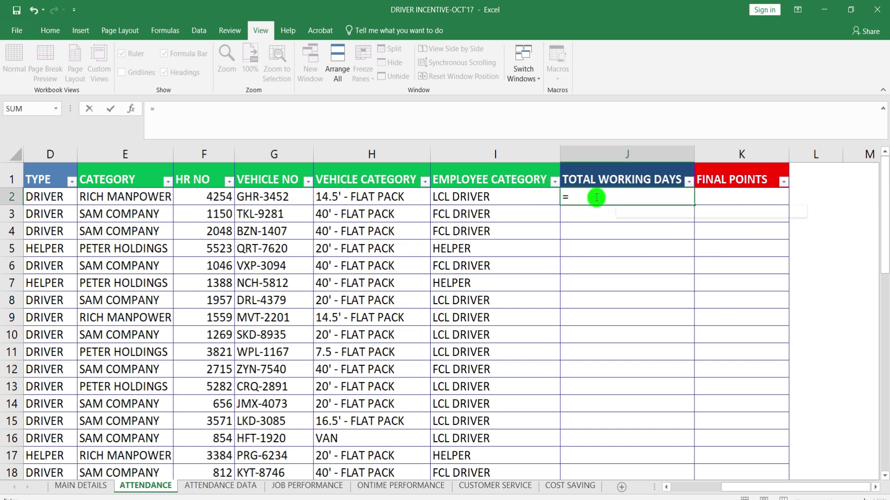
text(VLO)
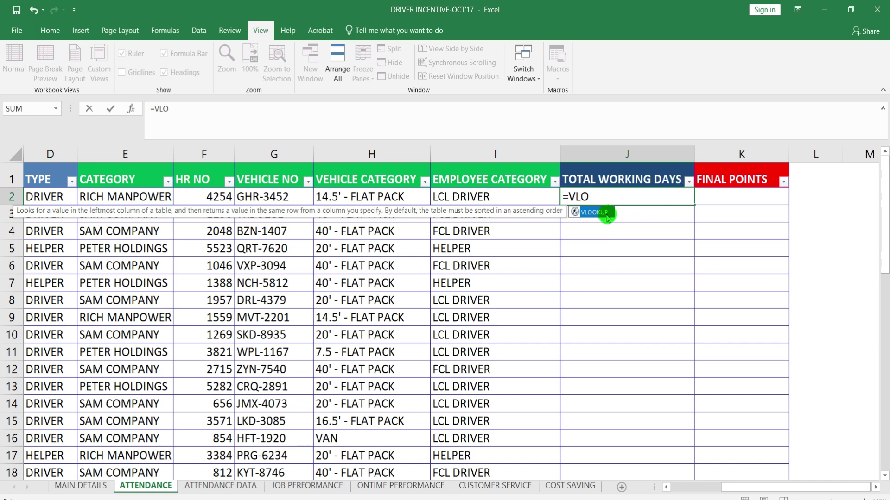
double_click(605, 213)
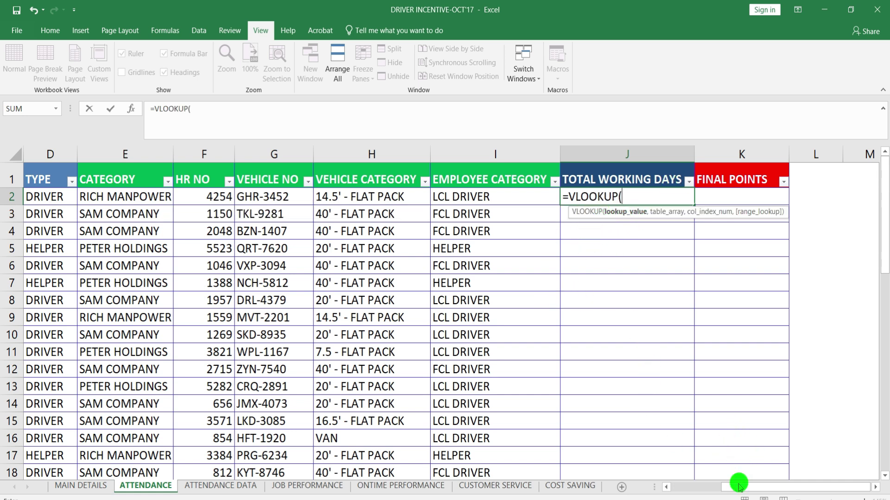
drag(735, 487, 684, 486)
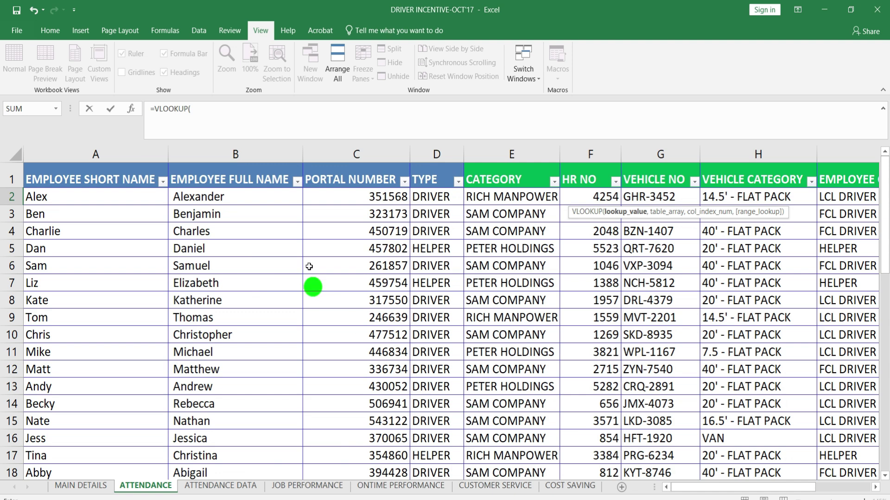
click(259, 196)
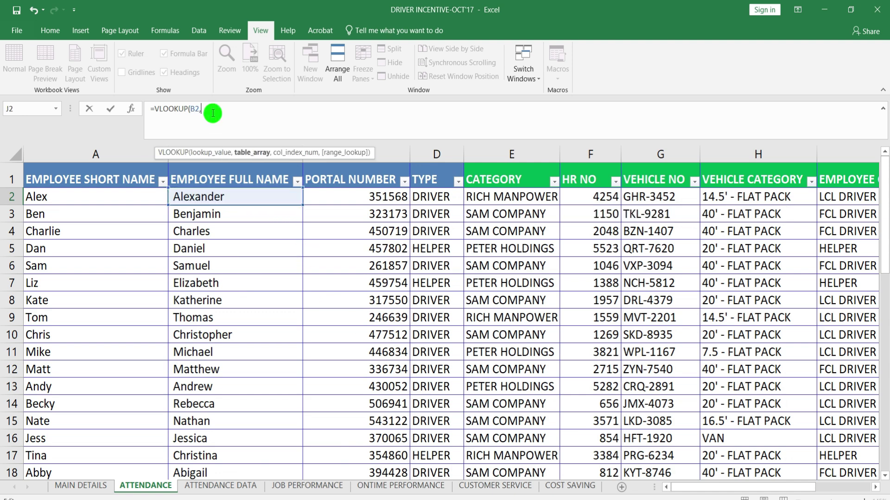
text(,)
Step: Complete the TOTAL WORKING DAYS lookup with table array 'ATTENDANCE DATA'!B:G, column index 6 and exact match 0
click(239, 484)
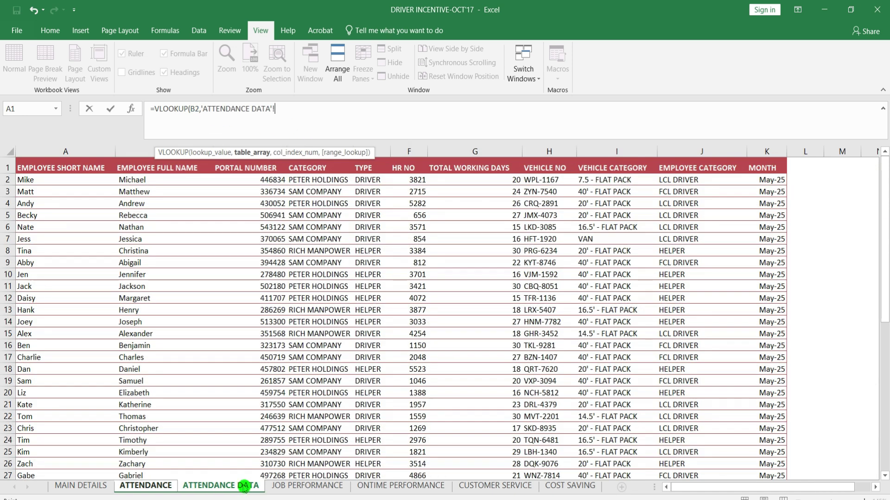
drag(125, 152, 454, 172)
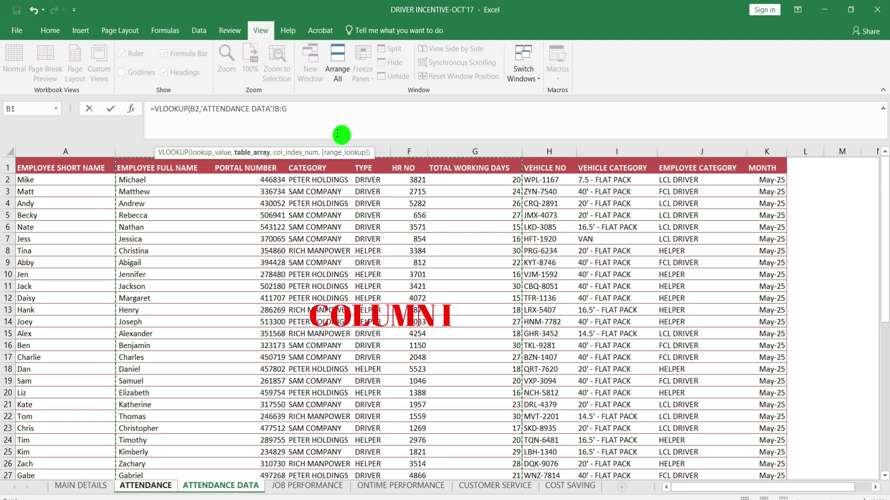
click(313, 113)
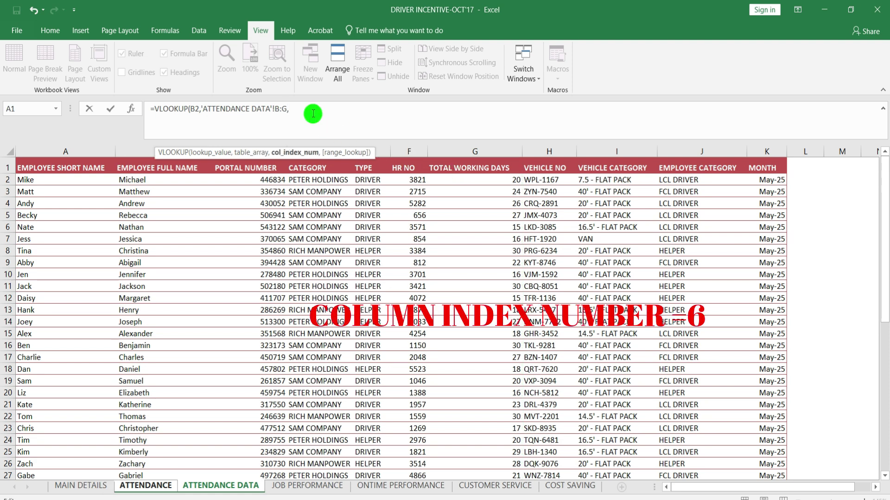
text(,6,0)
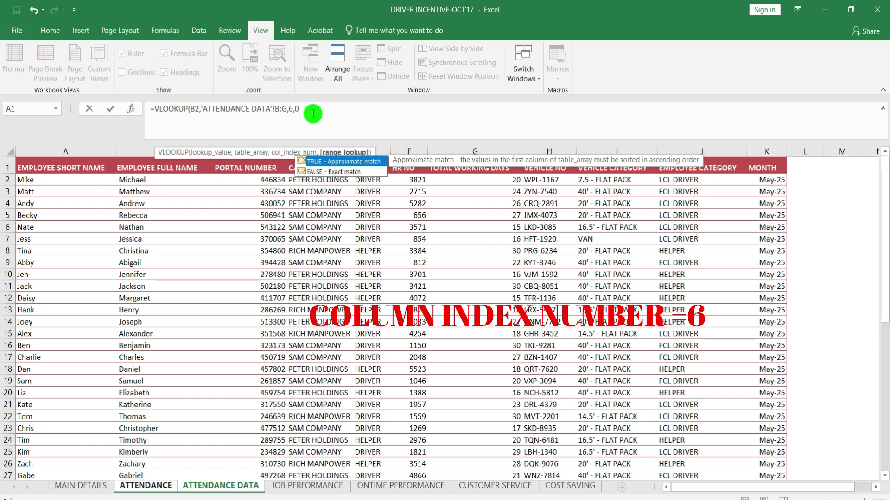
text())
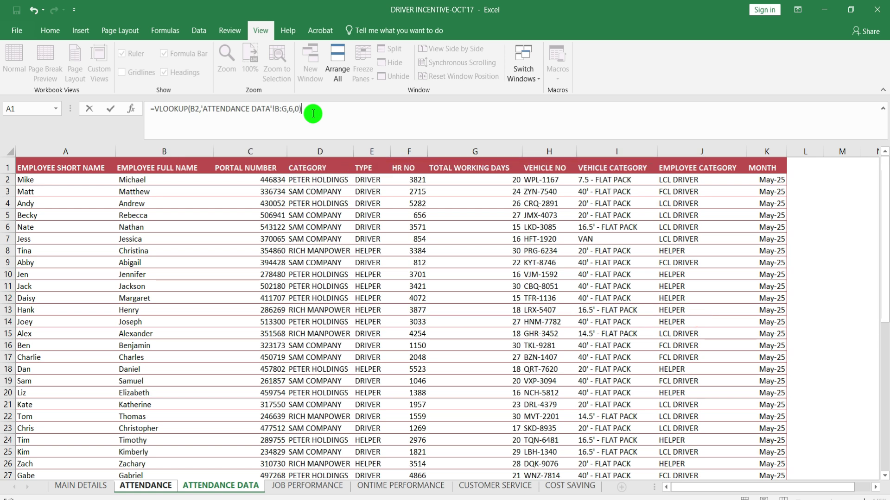
key(Return)
Step: Fill the J2 lookup formula down the whole TOTAL WORKING DAYS column and check the filled rows
click(799, 194)
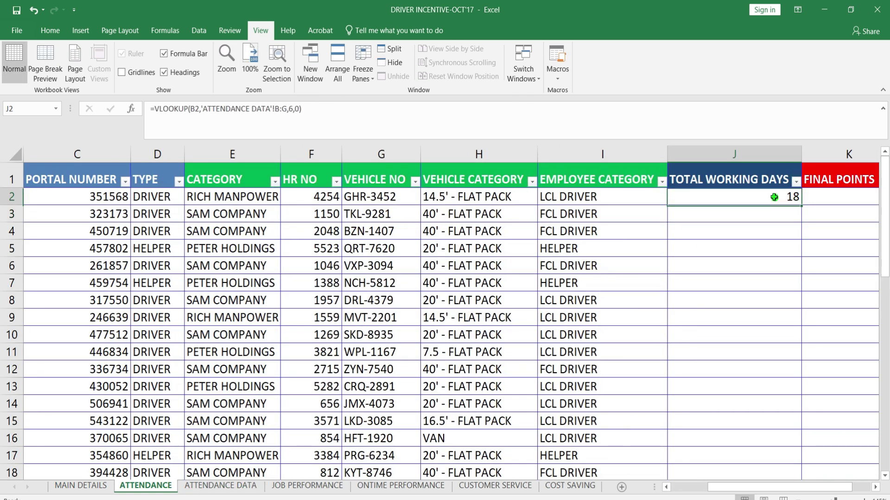
double_click(802, 206)
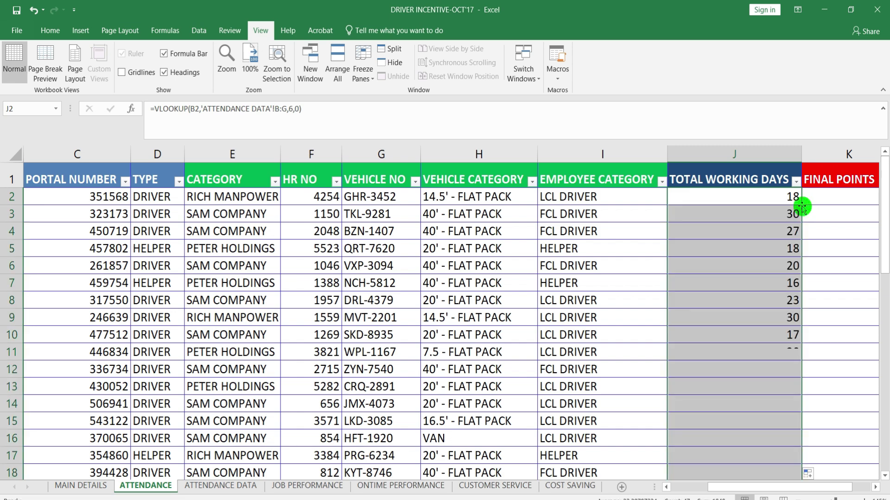
scroll(769, 285, down, 5)
scroll(769, 285, up, 5)
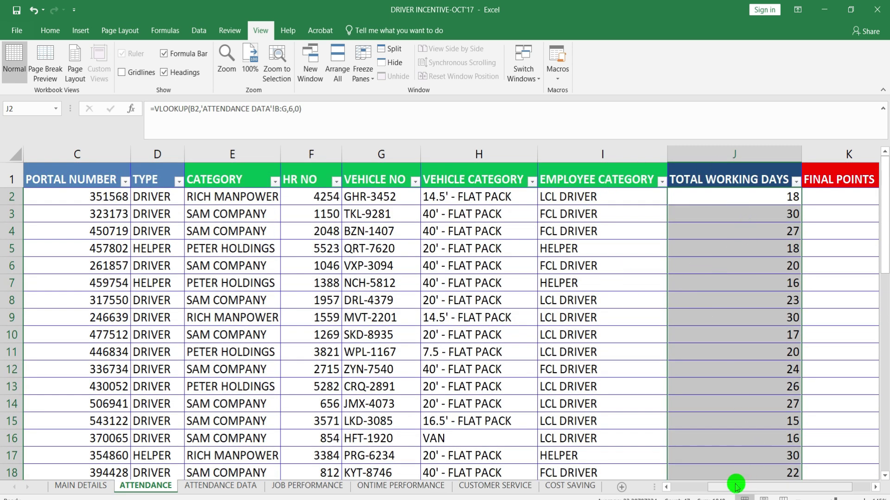
Step: Enter =IF(J2<20,0) in K2 under FINAL POINTS and fill it down to K4
drag(736, 486, 742, 488)
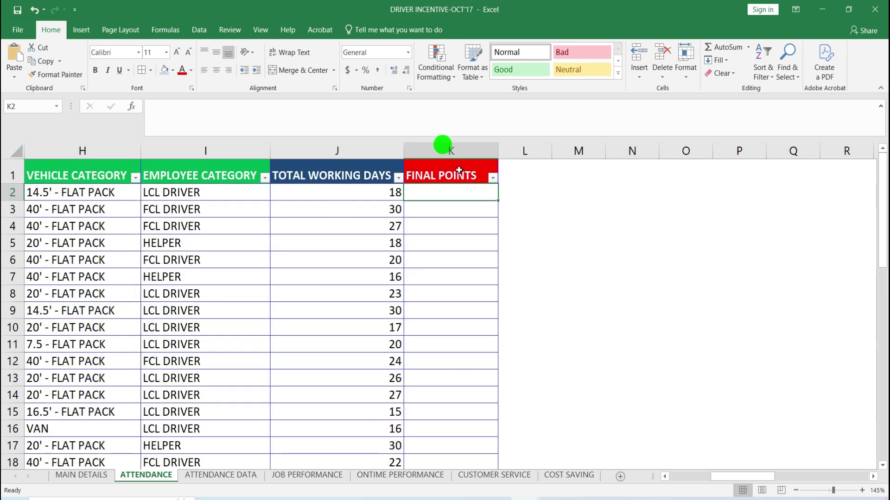
click(446, 193)
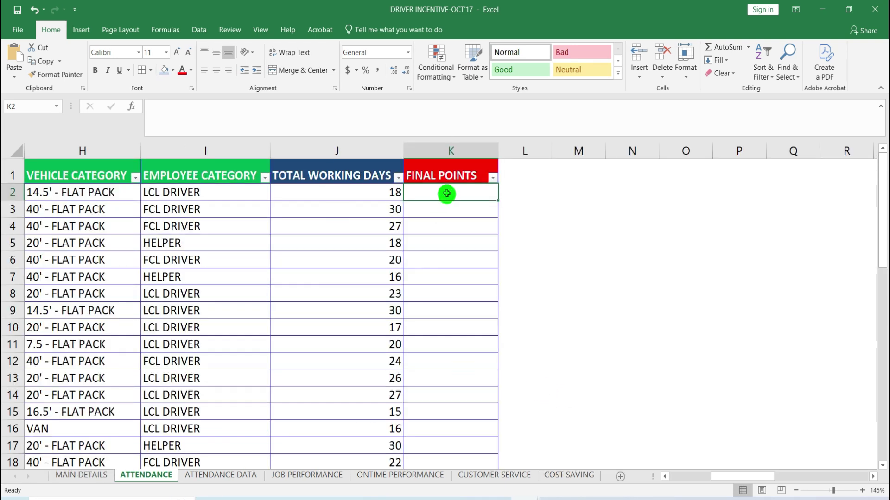
text(=)
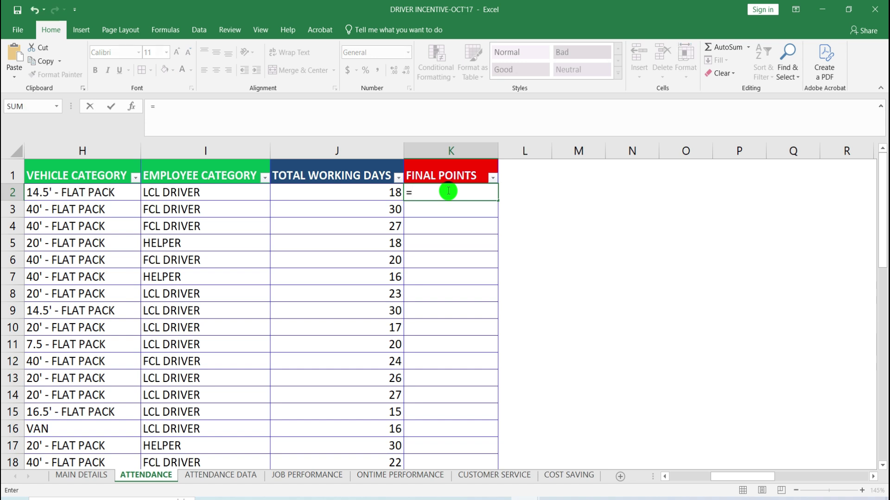
text(if)
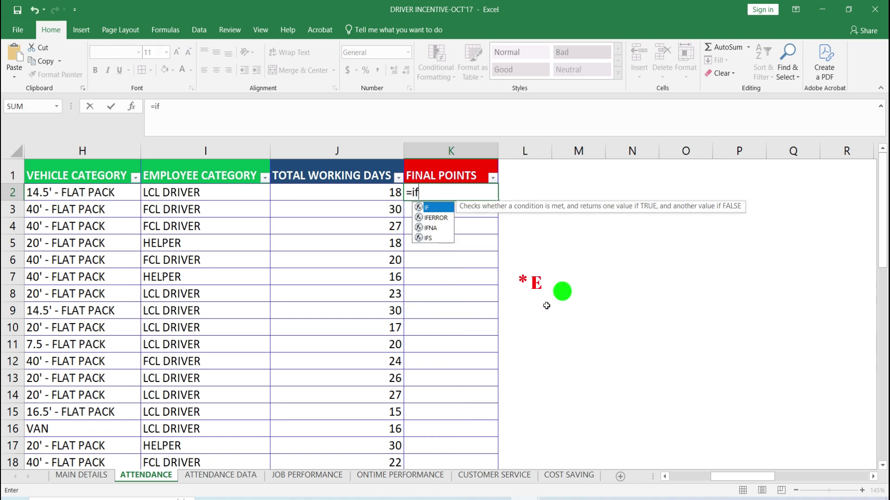
double_click(429, 207)
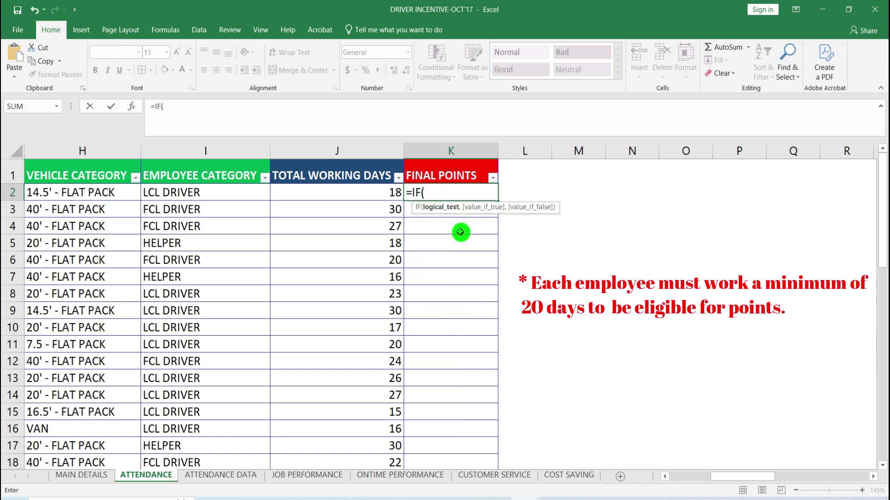
click(389, 191)
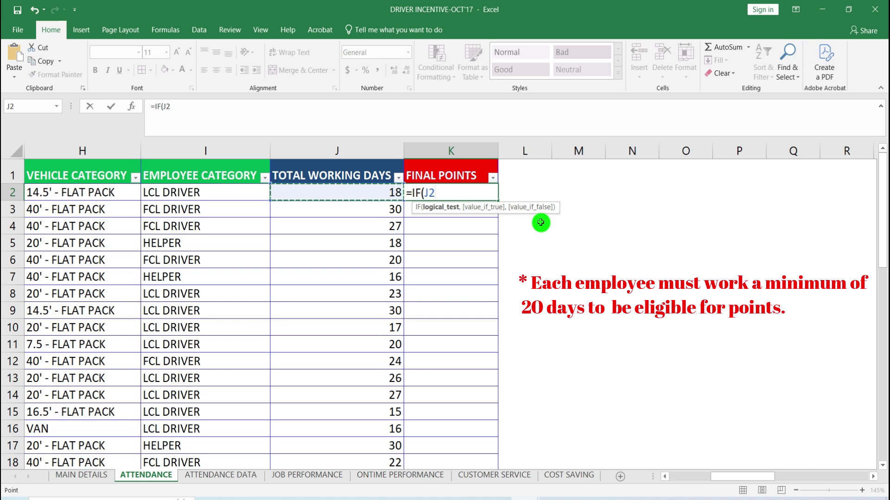
text(<)
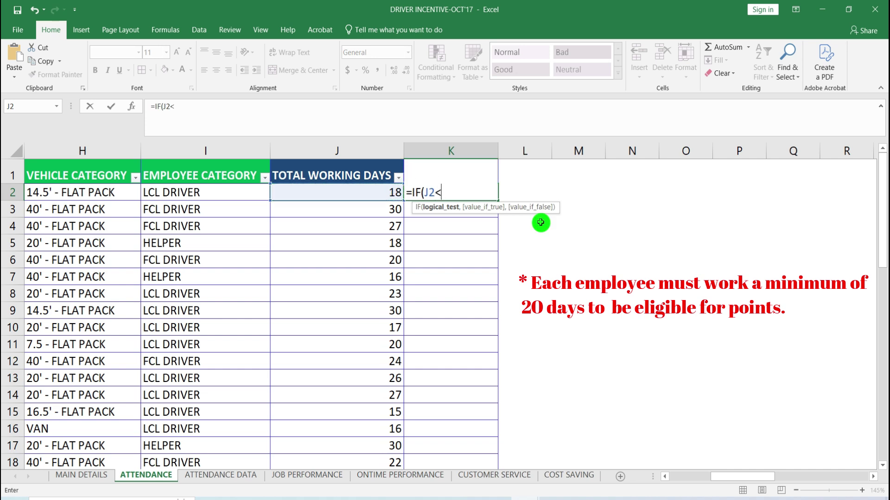
text(20,0)
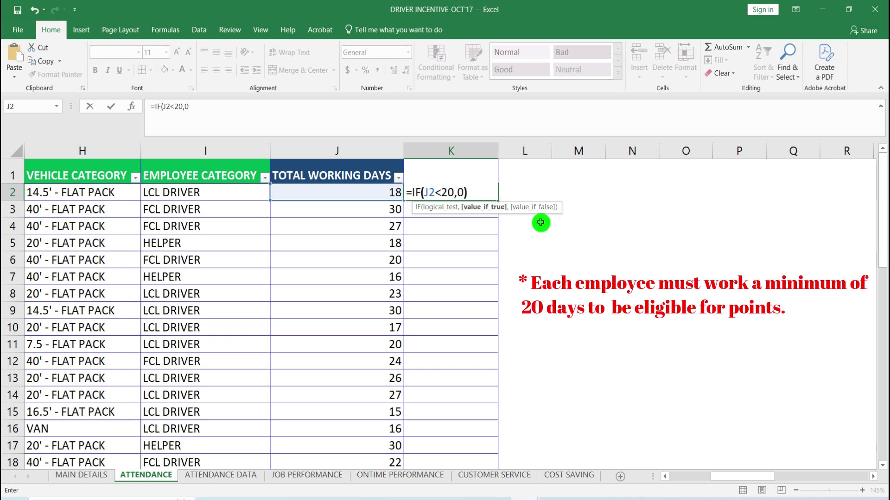
key(Return)
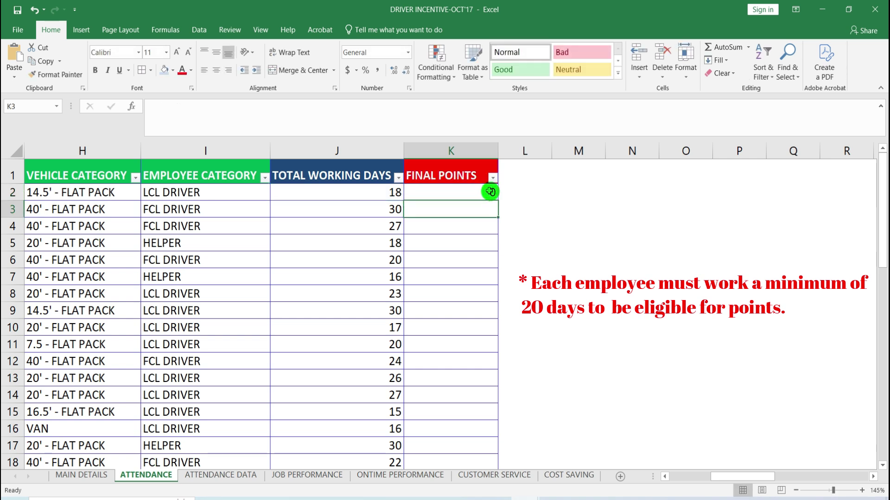
click(470, 187)
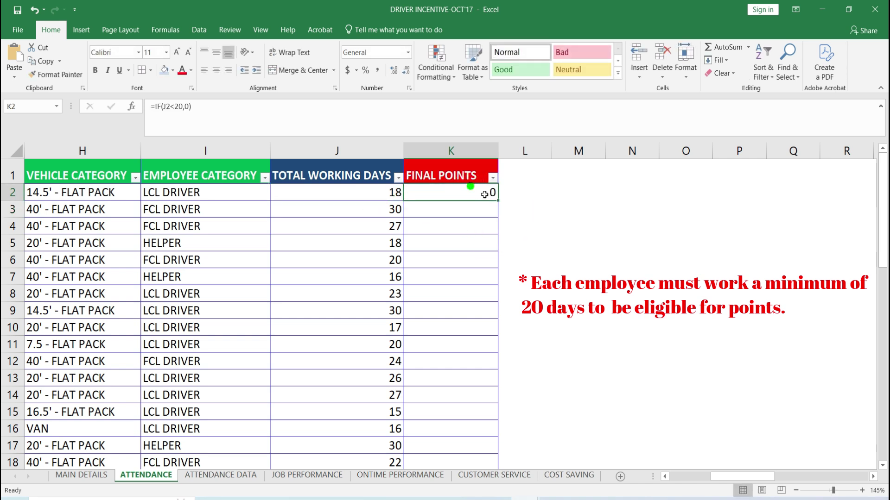
drag(497, 200, 493, 241)
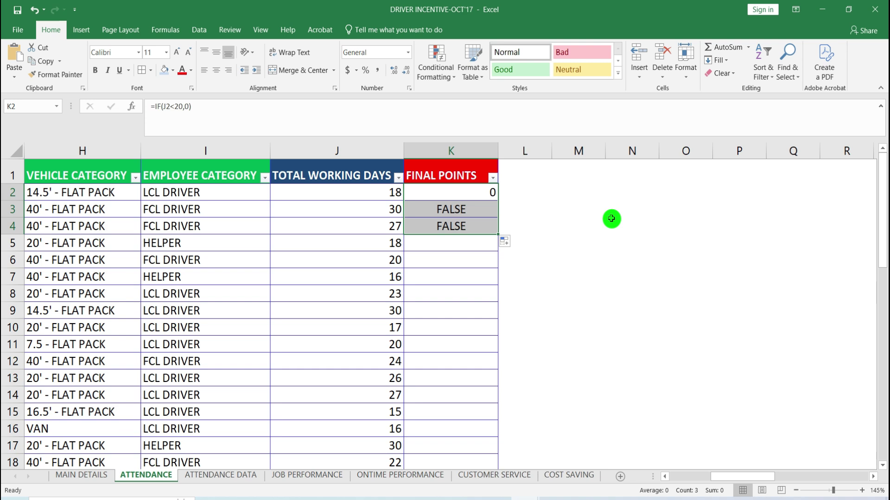
Step: Extend the FINAL POINTS formula in K2 to =IF(J2<20,0,IF(J2>=25,100))
click(488, 190)
double_click(487, 192)
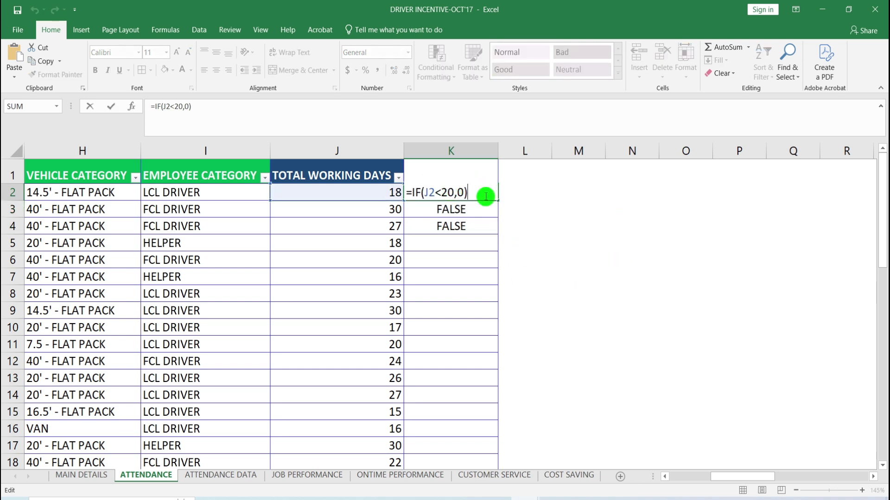
key(BackSpace)
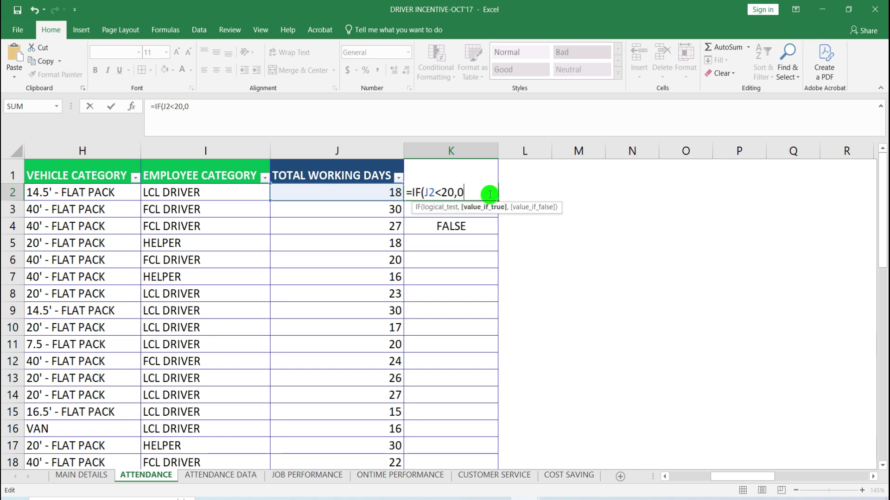
text(,)
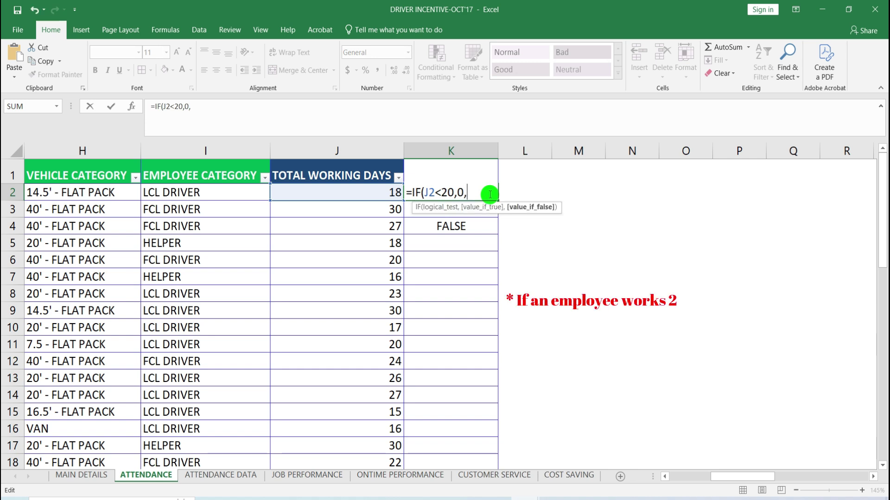
text(if)
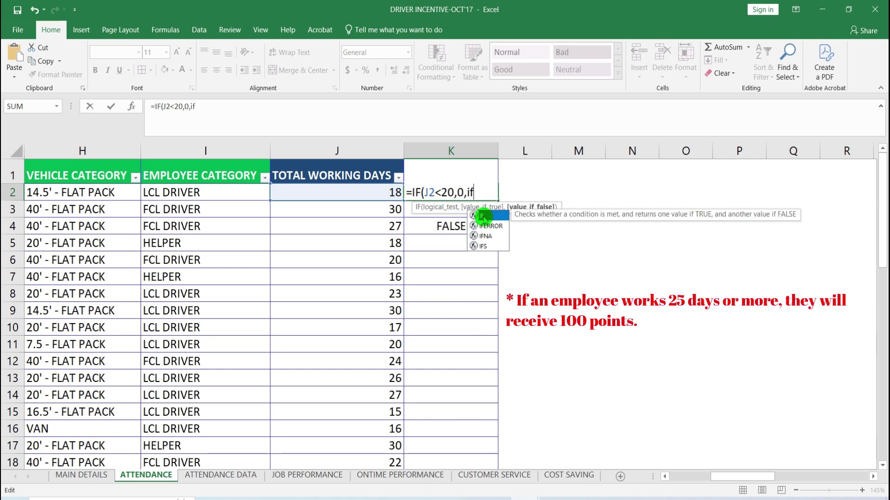
double_click(482, 215)
click(388, 193)
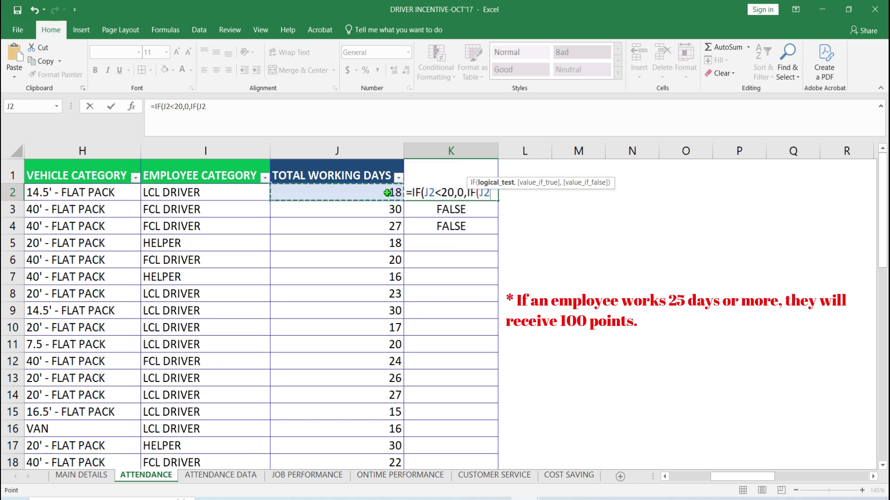
text(>=25)
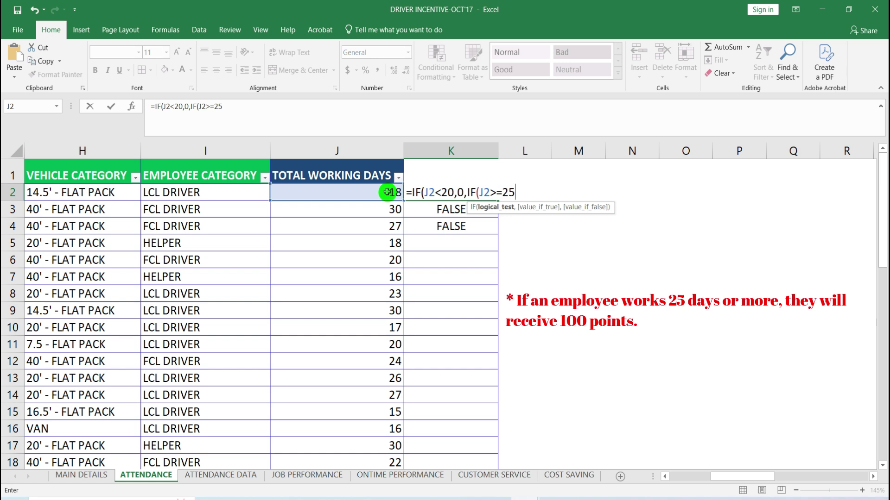
text(,100)
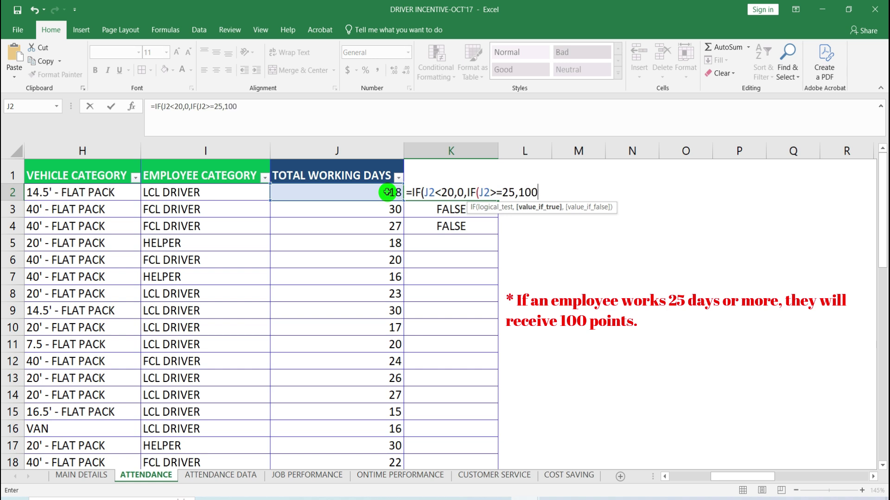
text()))
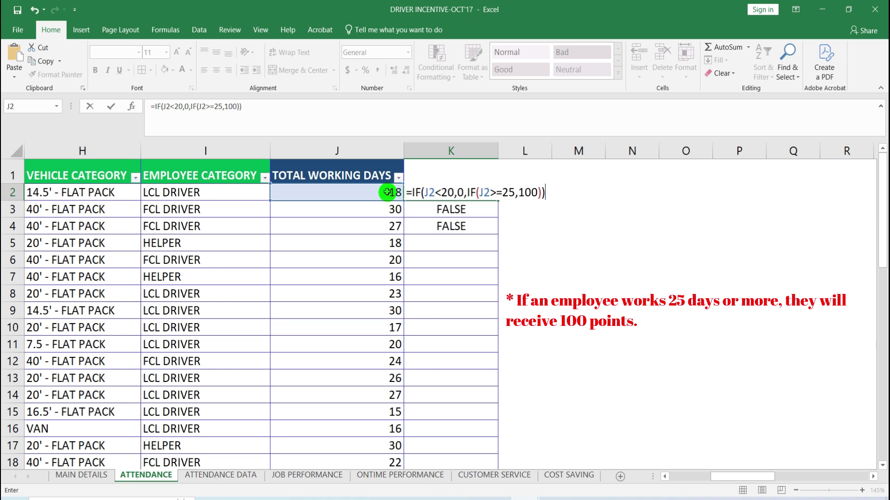
key(Return)
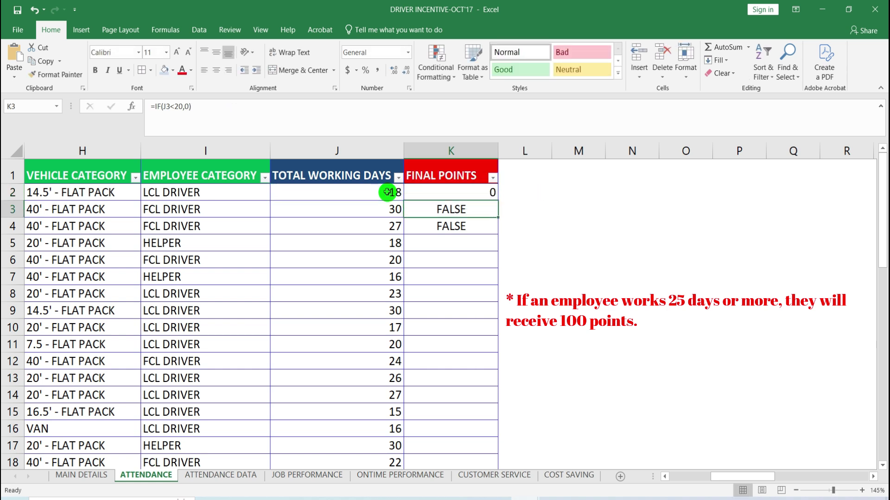
Step: Fill the two-condition K2 formula down the FINAL POINTS column to K12
click(490, 193)
drag(498, 200, 499, 267)
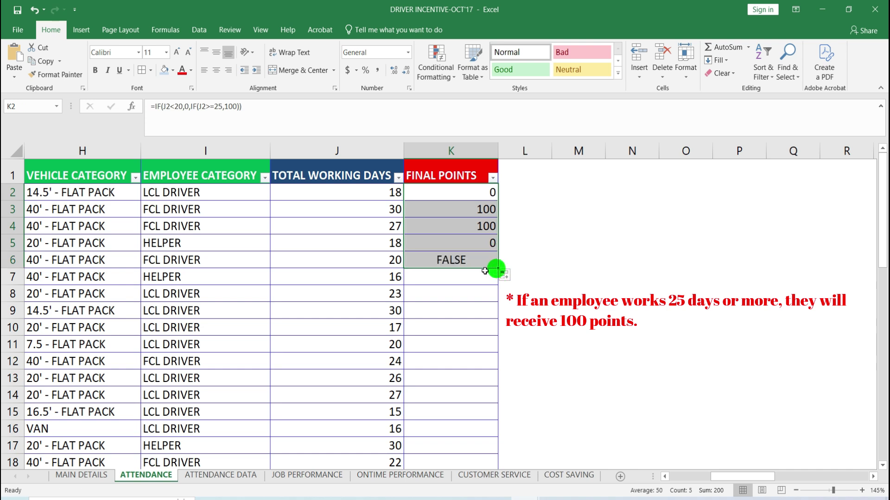
click(661, 274)
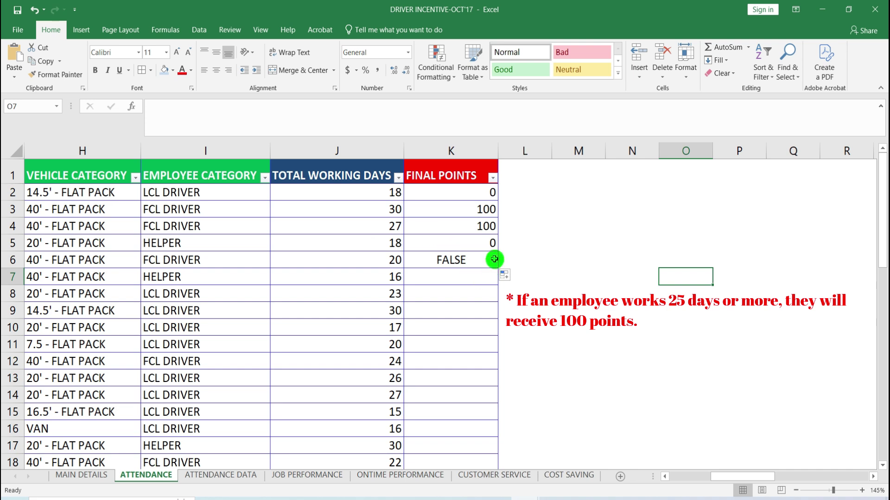
click(494, 259)
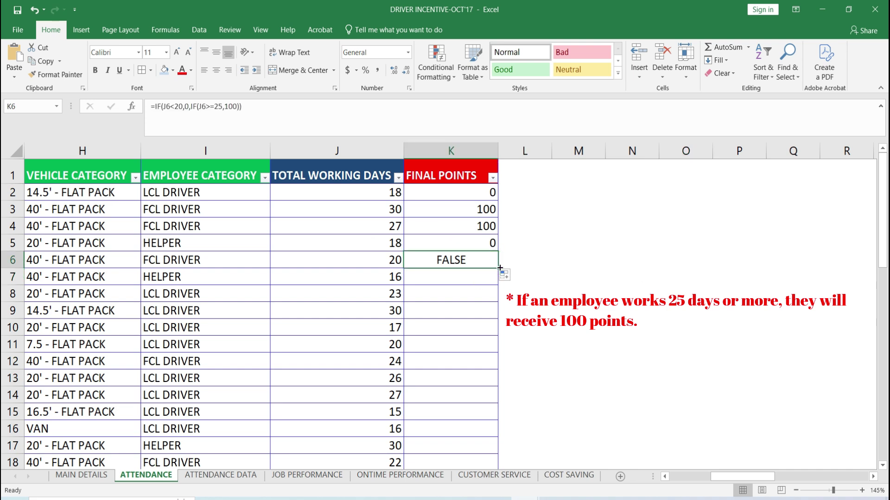
drag(499, 267, 499, 368)
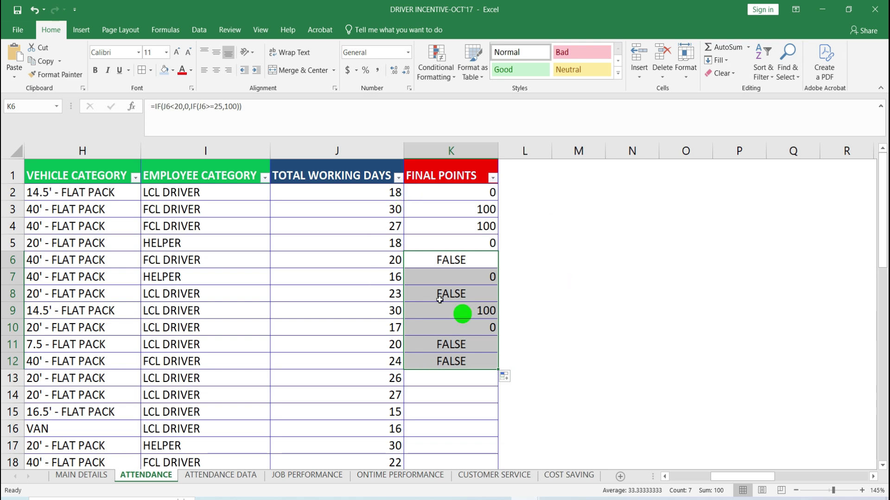
click(550, 226)
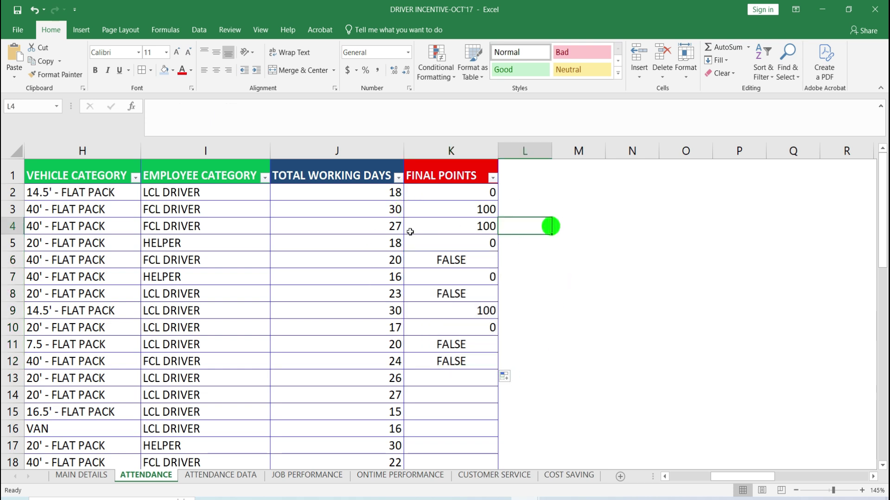
Step: Complete the K2 formula as =IF(J2<20,0,IF(J2>=25,100,50+(J2-20)*10)) to award points for 20 to 24 days
double_click(480, 190)
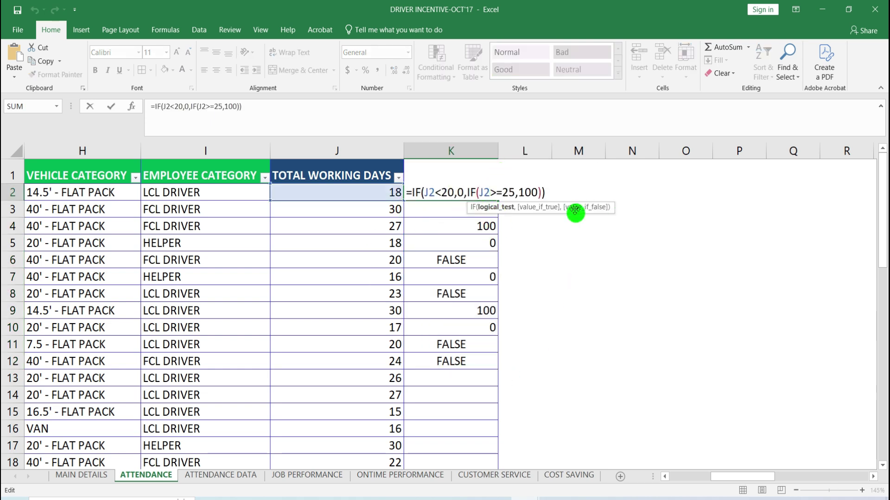
click(549, 190)
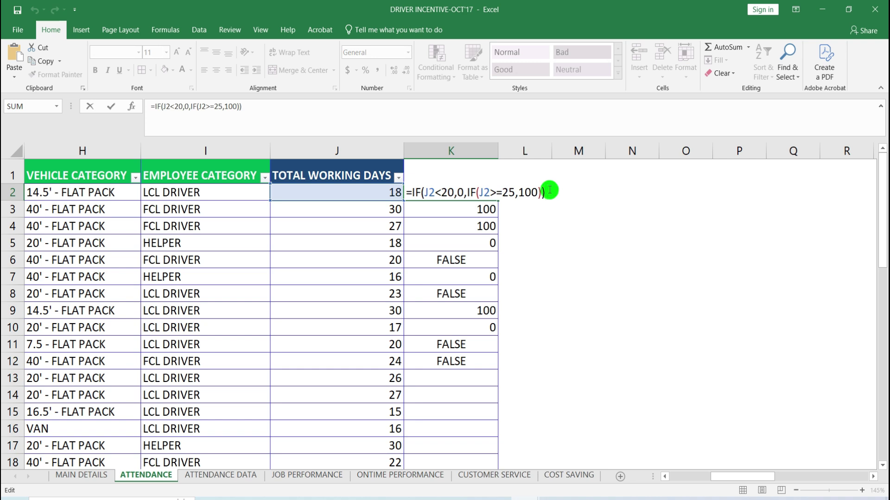
key(BackSpace)
key(BackSpace)
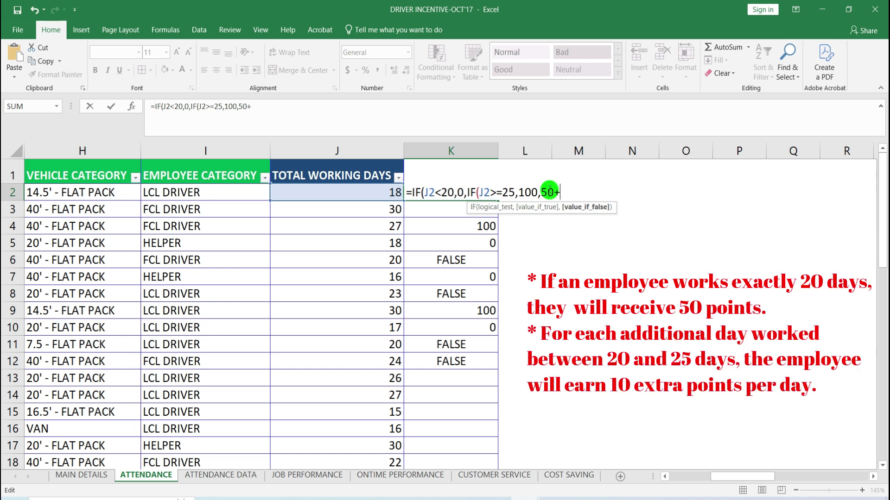
click(389, 191)
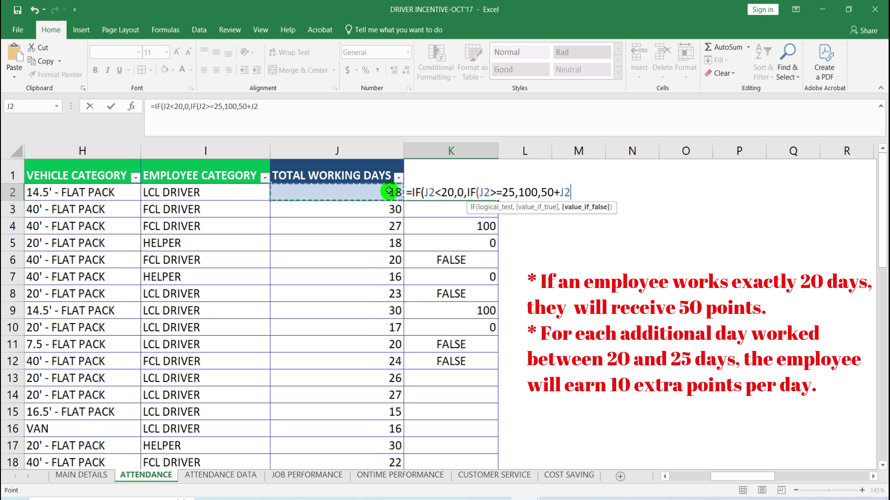
text(-20)*10)
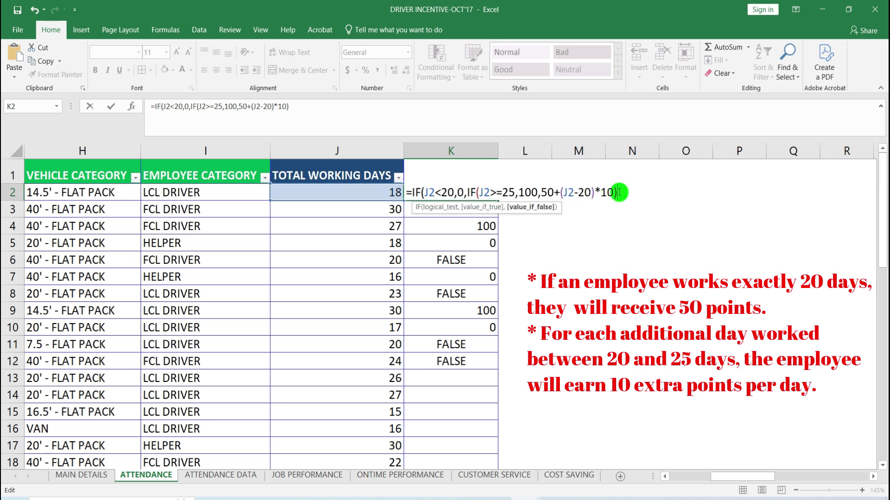
text())
key(ctrl+Return)
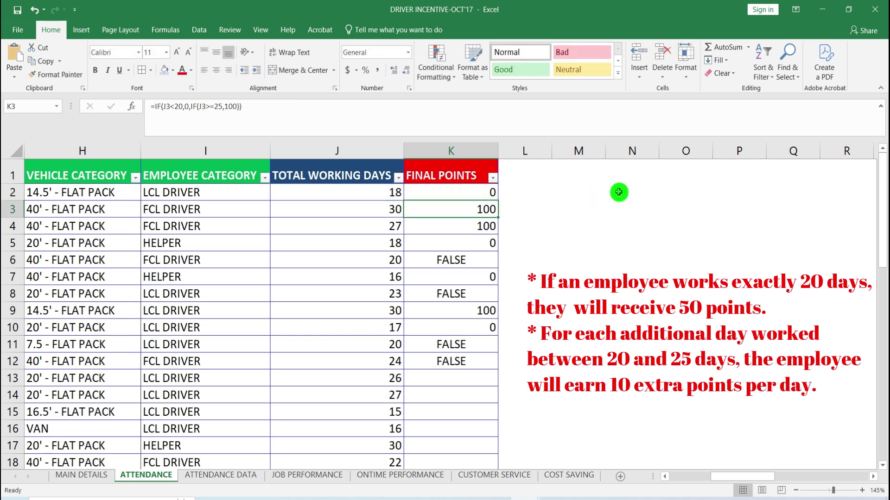
Step: Fill the completed K2 formula down the whole FINAL POINTS column and review the filled rows and the K2 formula
drag(499, 200, 490, 370)
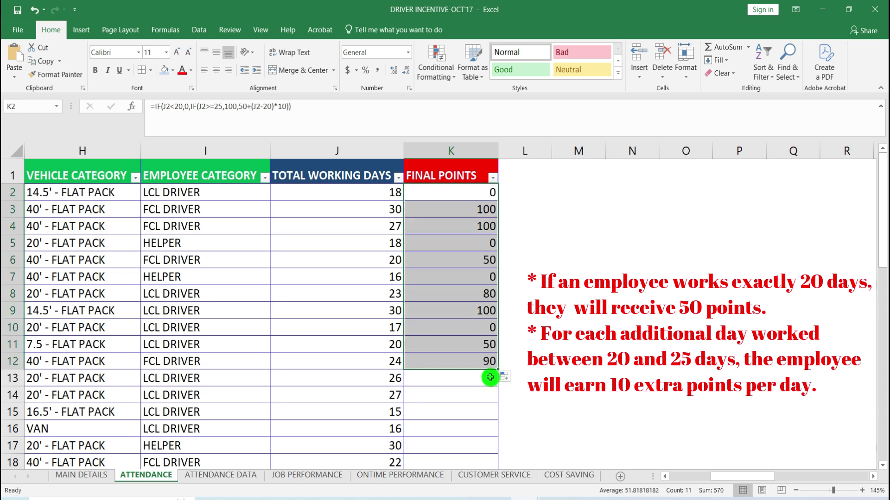
click(626, 276)
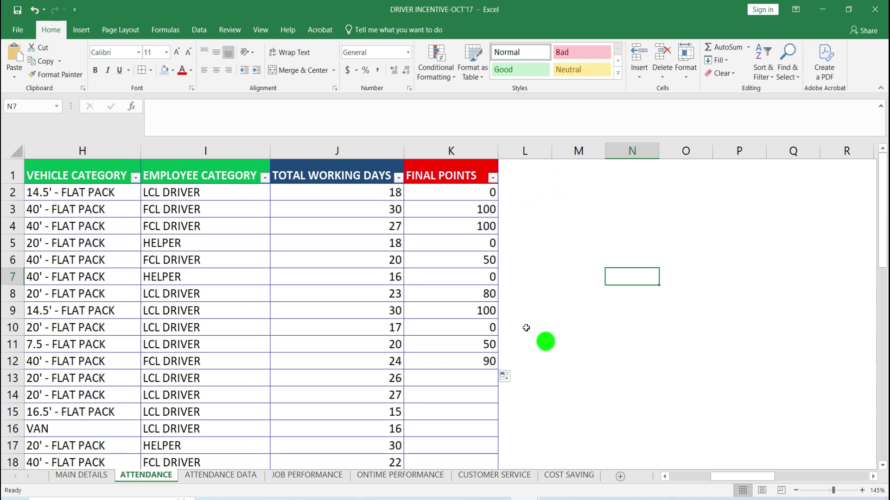
double_click(487, 192)
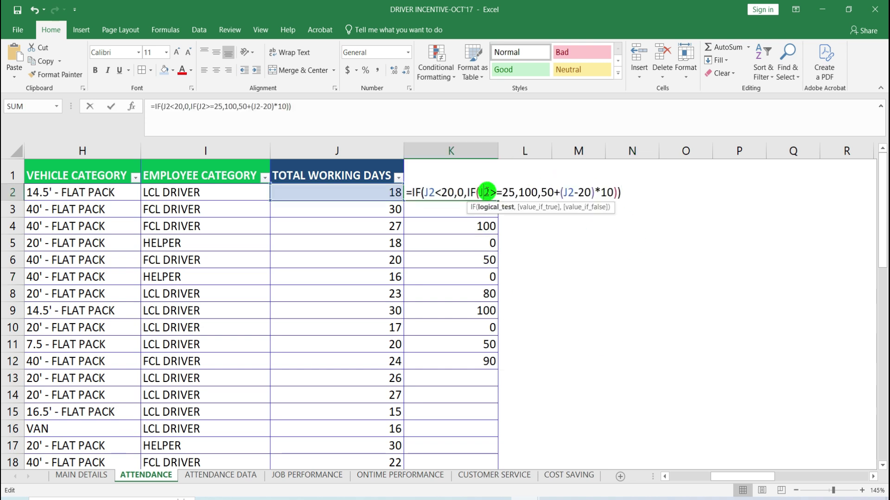
click(632, 280)
click(485, 363)
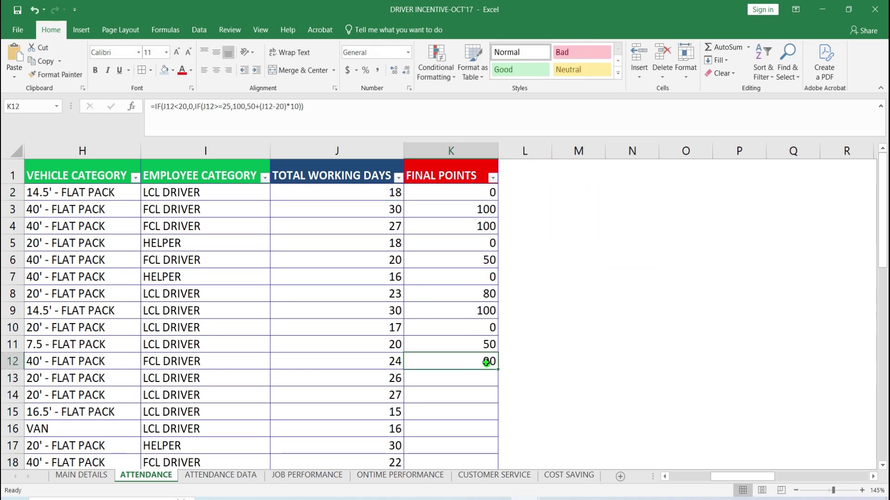
drag(498, 371, 485, 401)
scroll(473, 379, up, 1)
scroll(473, 380, up, 10)
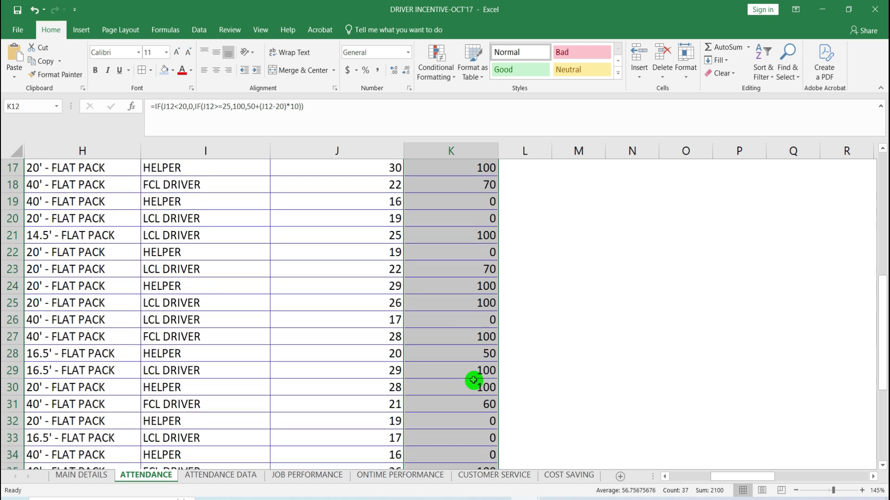
click(658, 318)
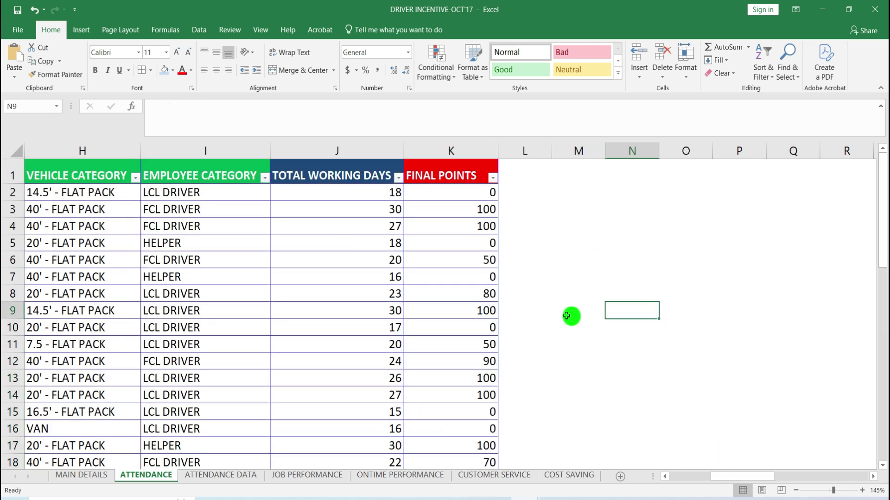
click(548, 258)
click(490, 193)
double_click(491, 192)
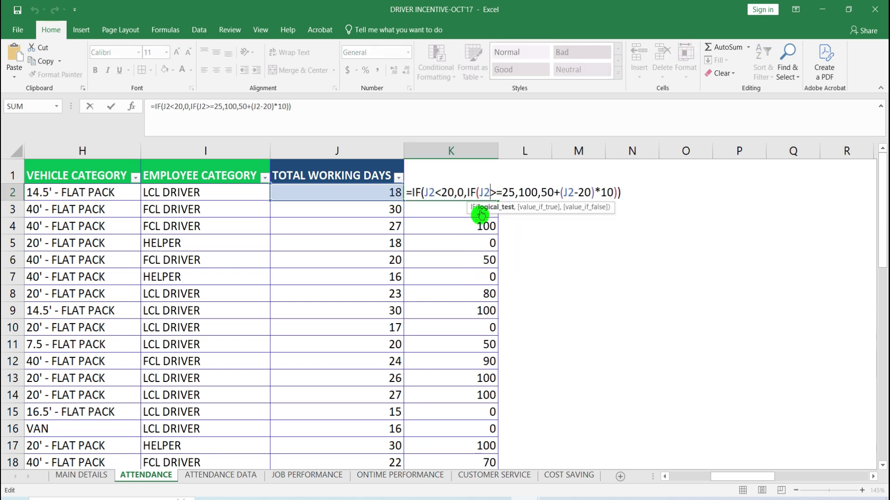
click(590, 264)
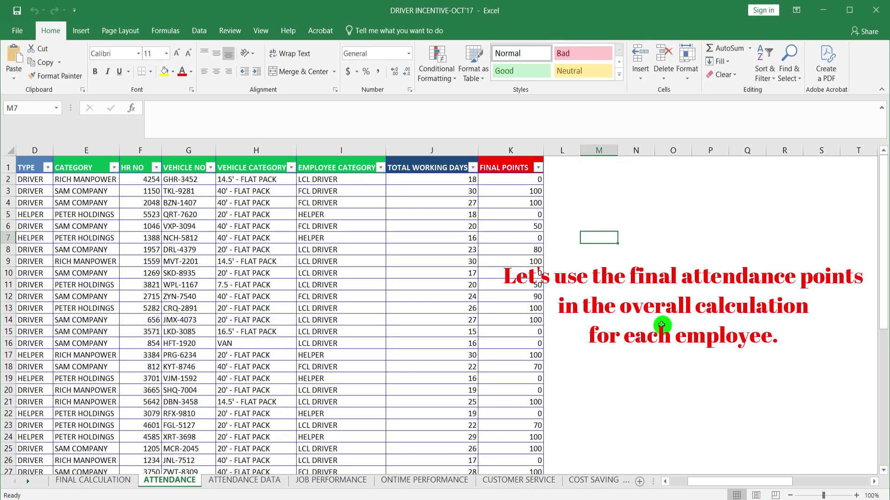
click(640, 318)
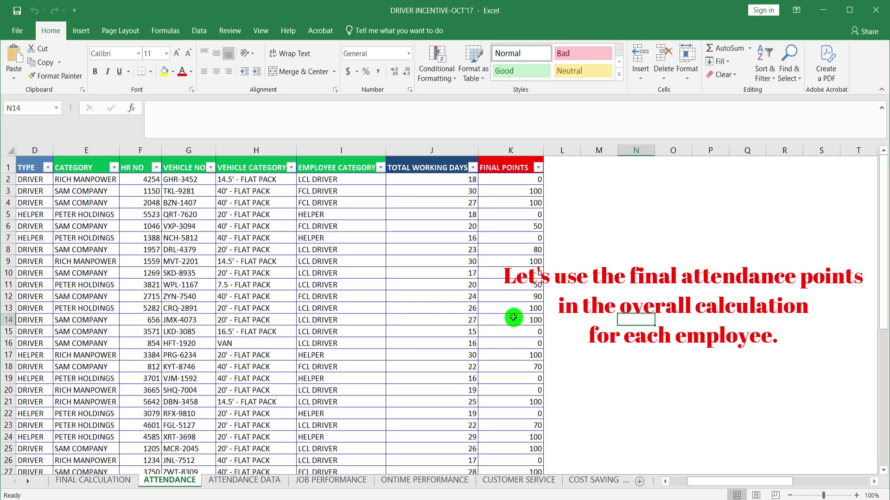
Step: Start a VLOOKUP formula in J2 of the ATTENDANCE column on the FINAL CALCULATION sheet, using the row's EMPLOYEE FULL NAME as lookup value
click(121, 482)
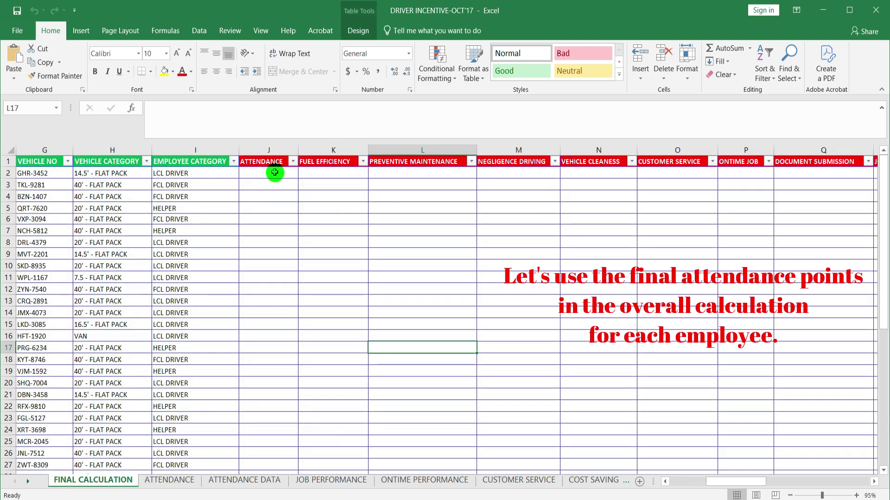
double_click(275, 173)
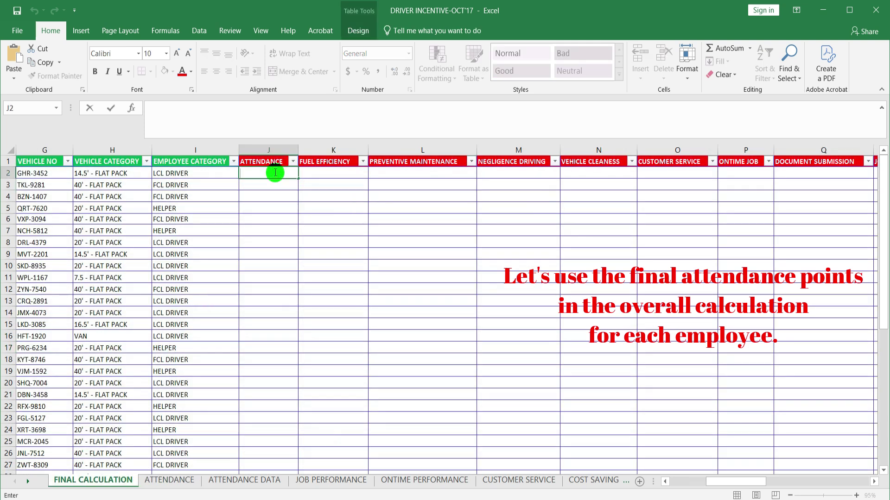
text(=vl)
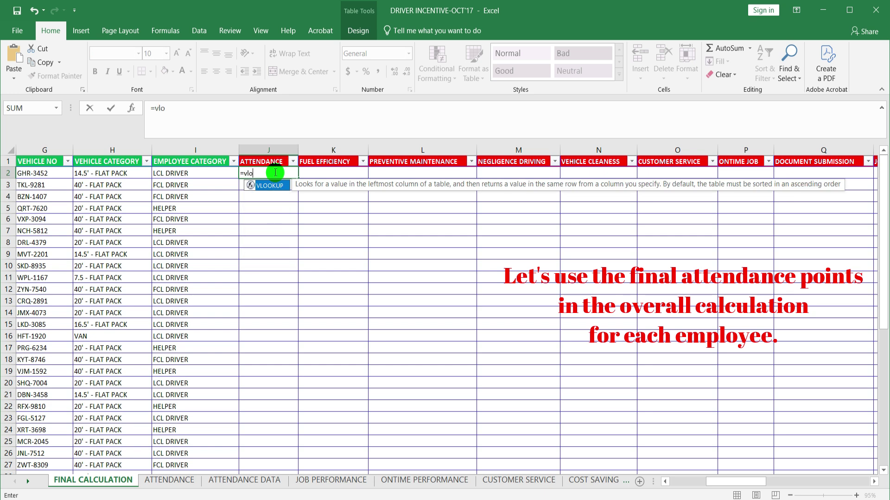
text(o)
double_click(270, 185)
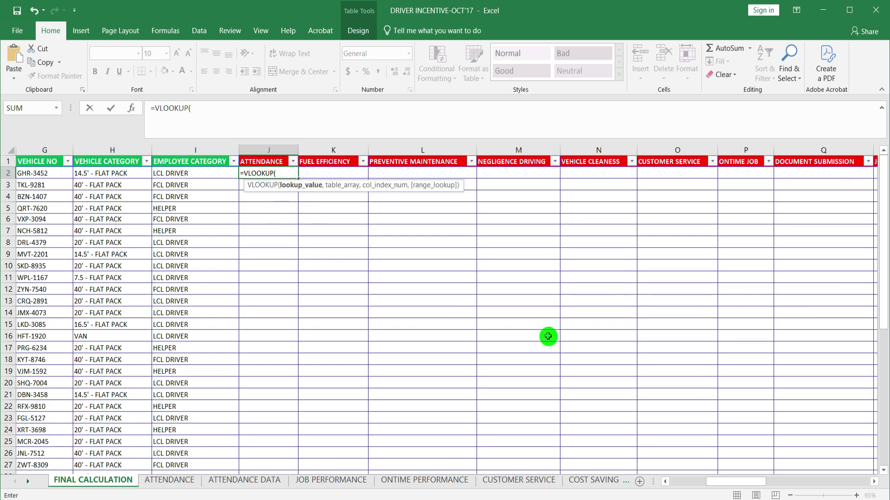
drag(720, 482, 685, 481)
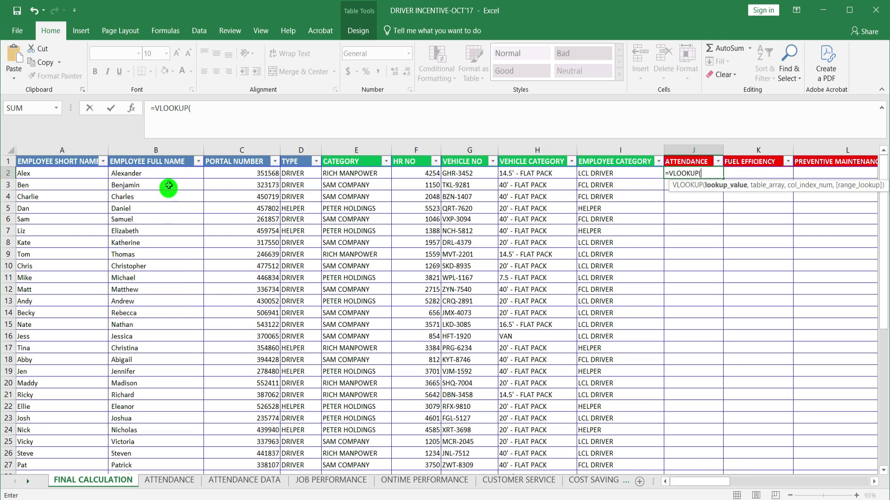
click(168, 173)
click(302, 107)
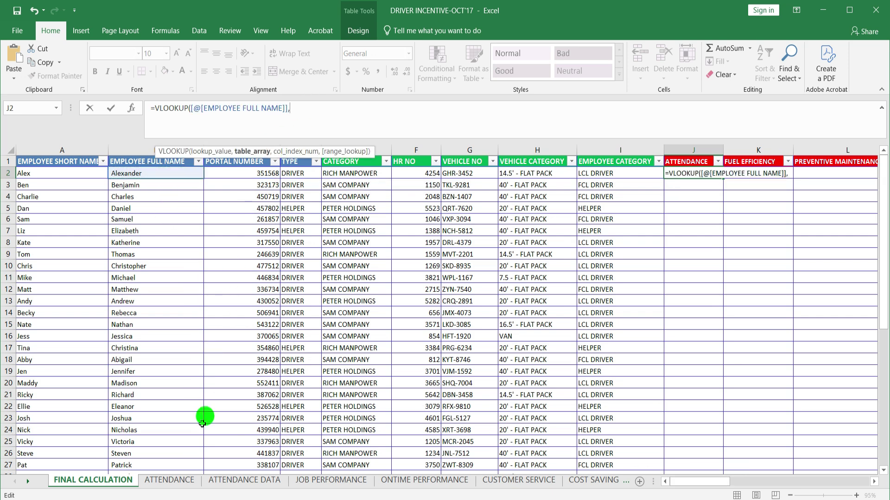
Step: Set the VLOOKUP table array to columns B:K of the ATTENDANCE sheet
click(187, 479)
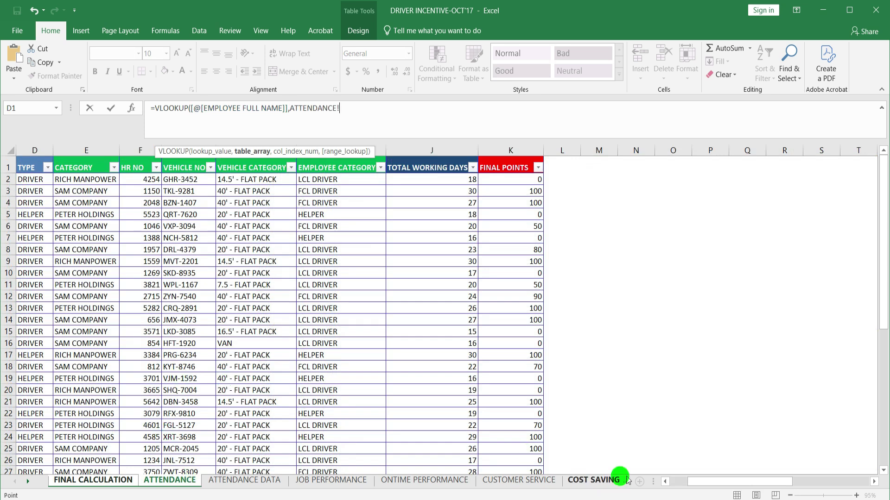
drag(712, 482, 684, 480)
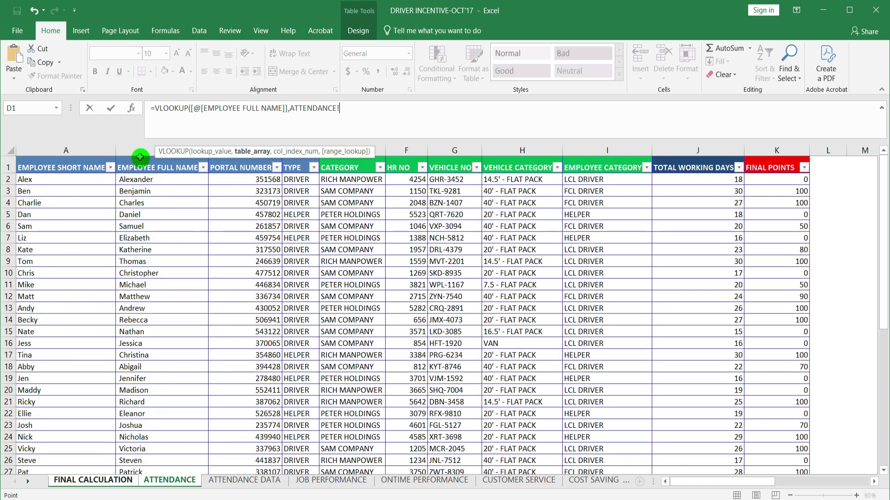
drag(139, 154, 778, 180)
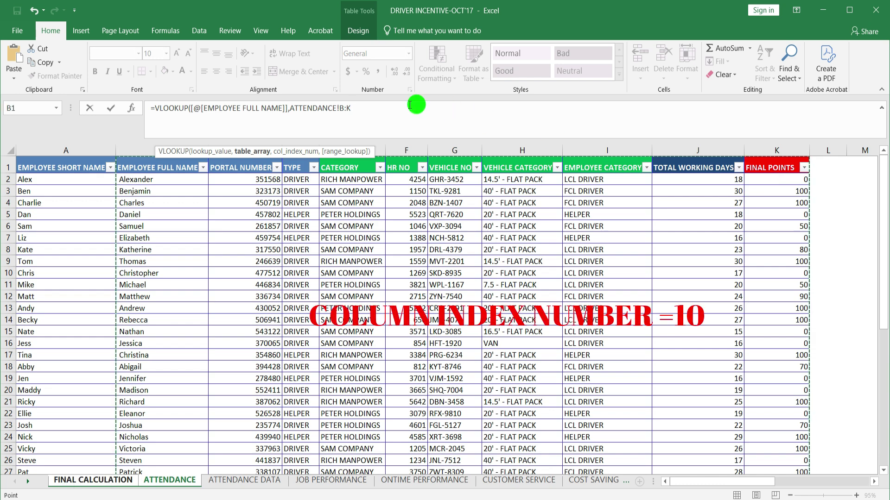
click(384, 111)
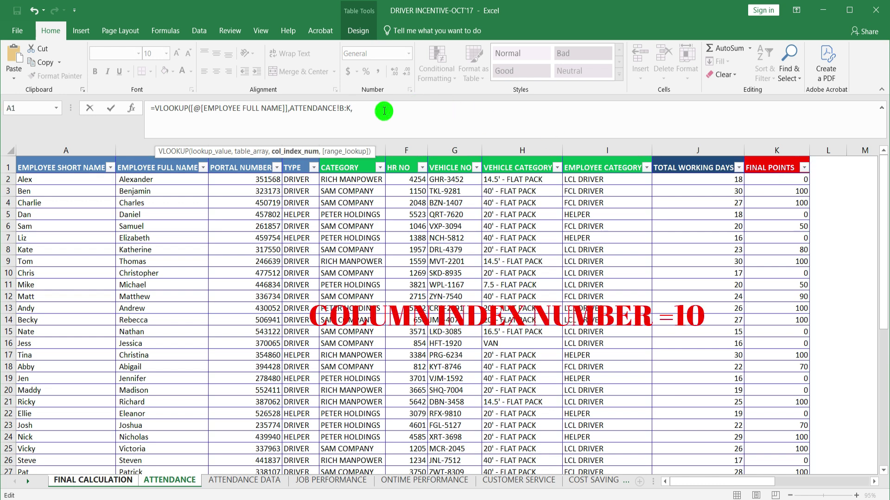
Step: Complete the VLOOKUP with column index 10 and range lookup 0, and look through the filled ATTENDANCE column
text(,10,)
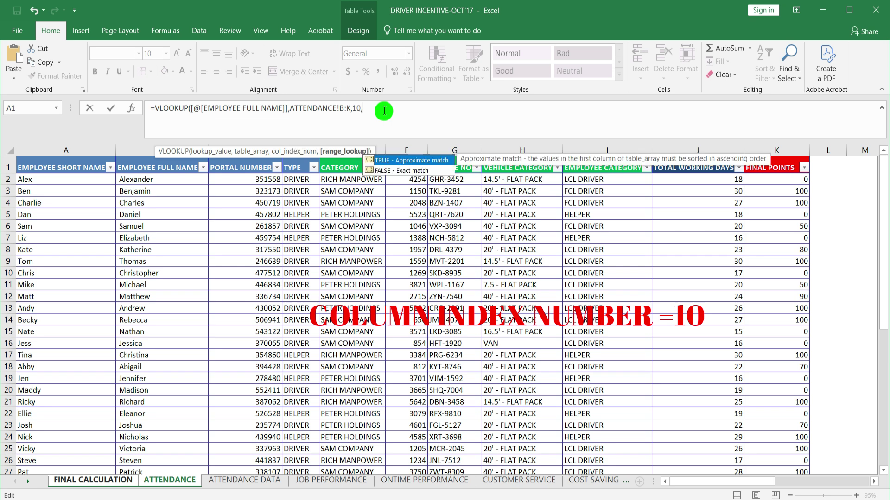
text(0))
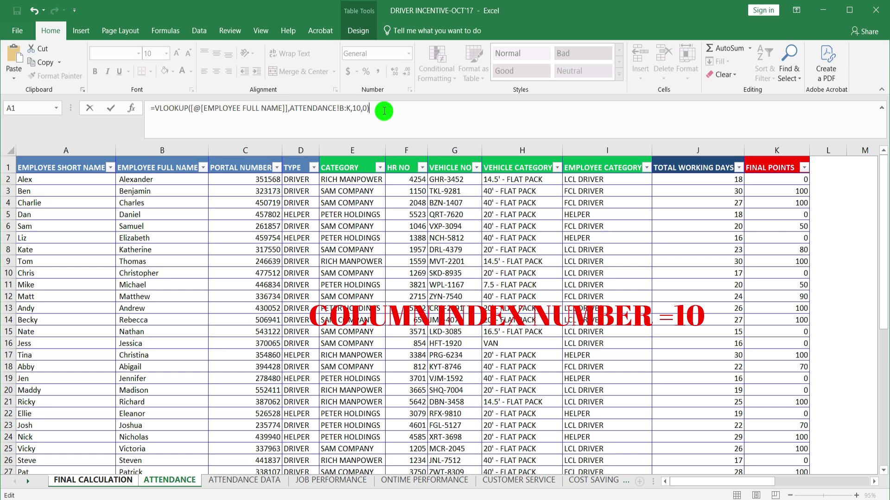
key(Return)
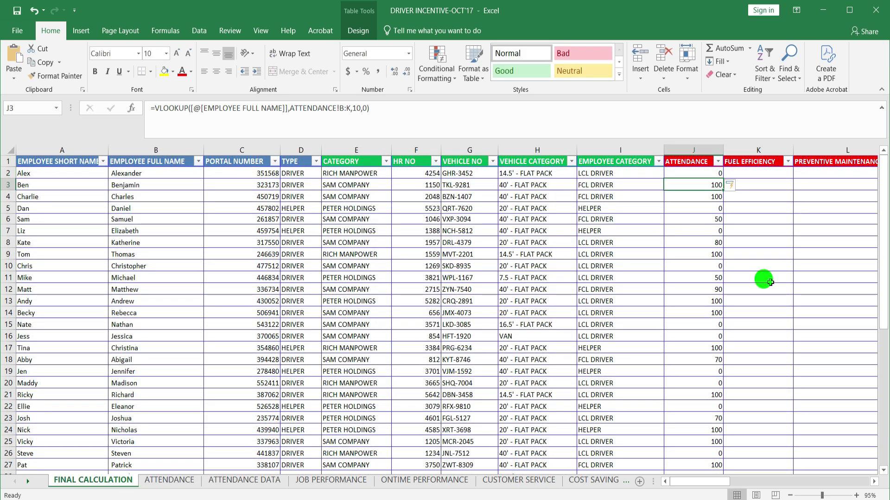
scroll(657, 263, down, 9)
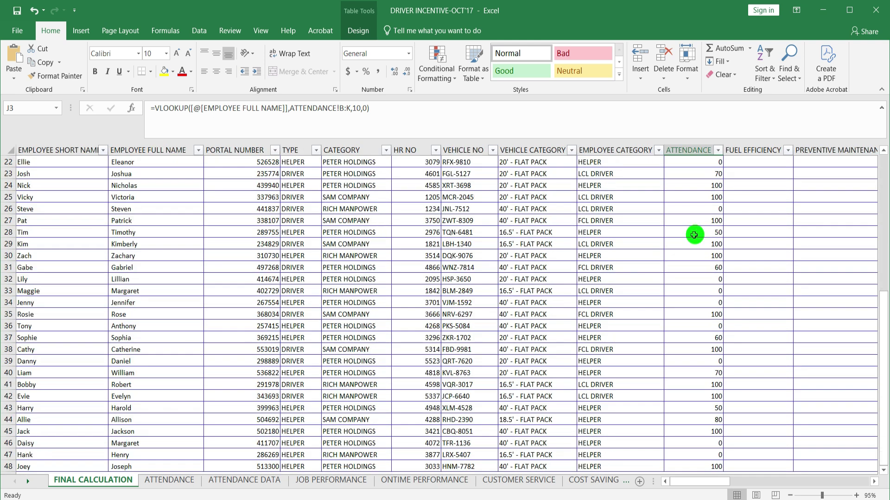
scroll(693, 235, up, 9)
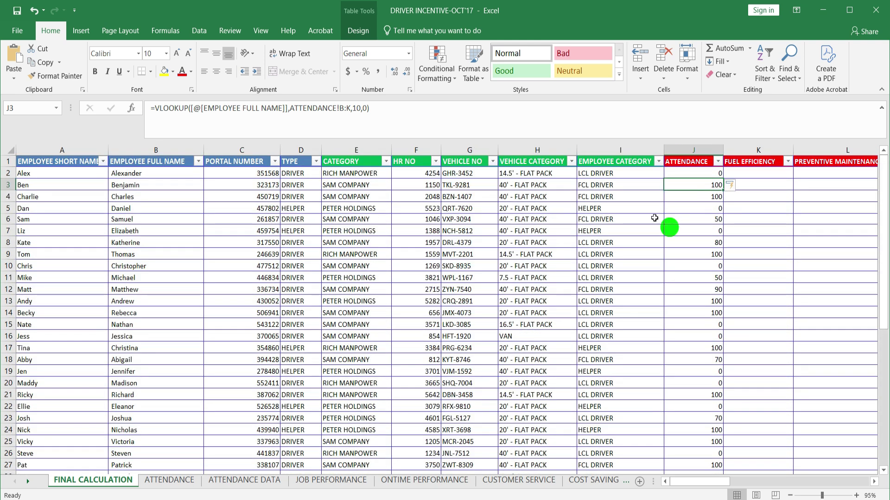
drag(677, 482, 722, 484)
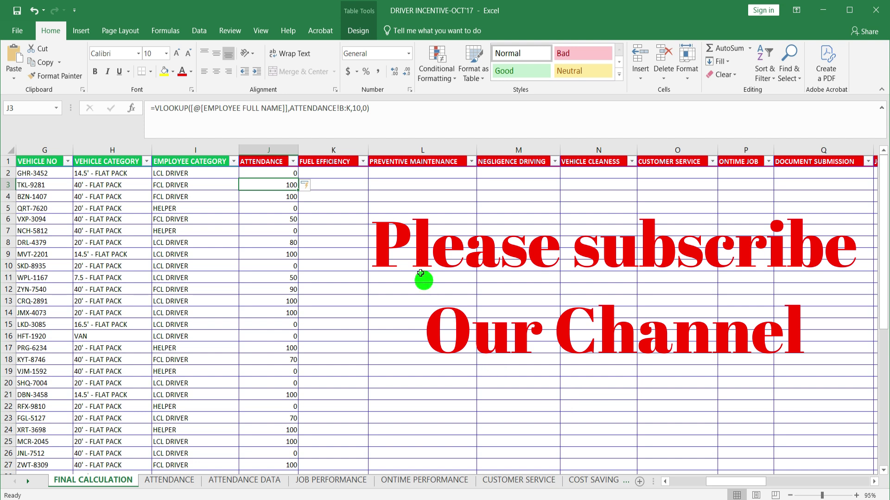
click(418, 266)
click(280, 239)
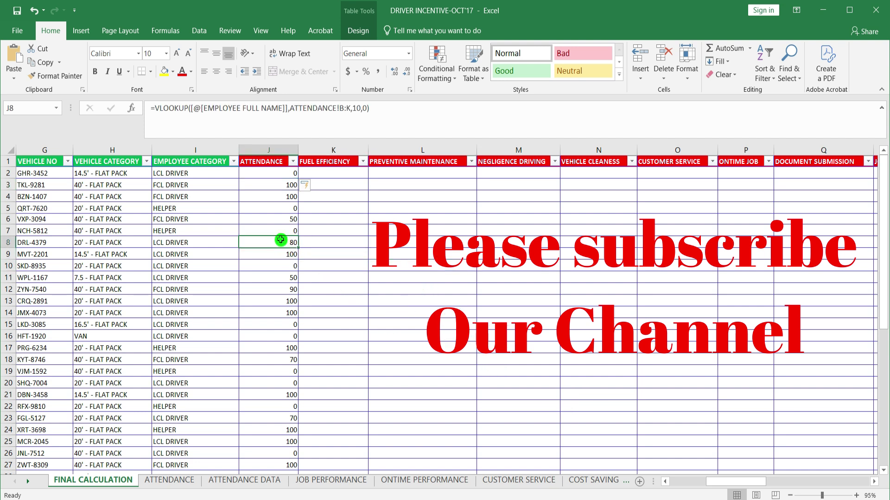